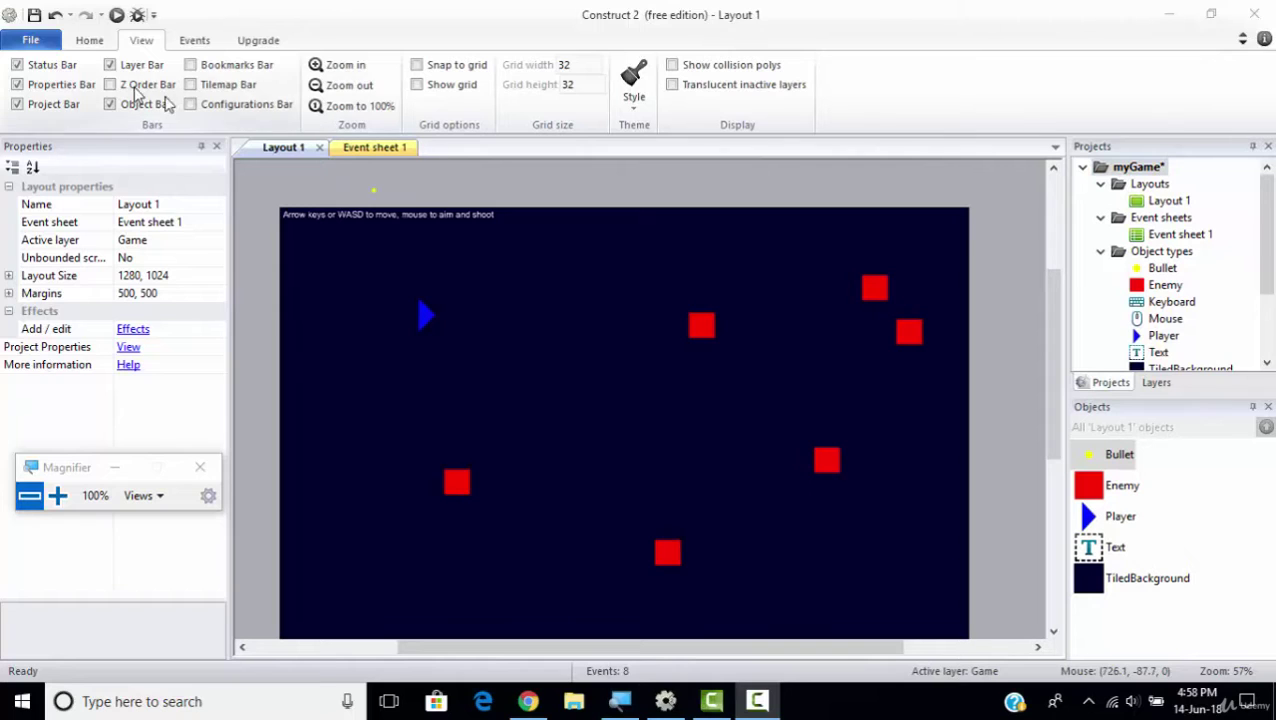
Step: Preview the layout in the browser and fire bullets from the player in several directions
left_click(116, 16)
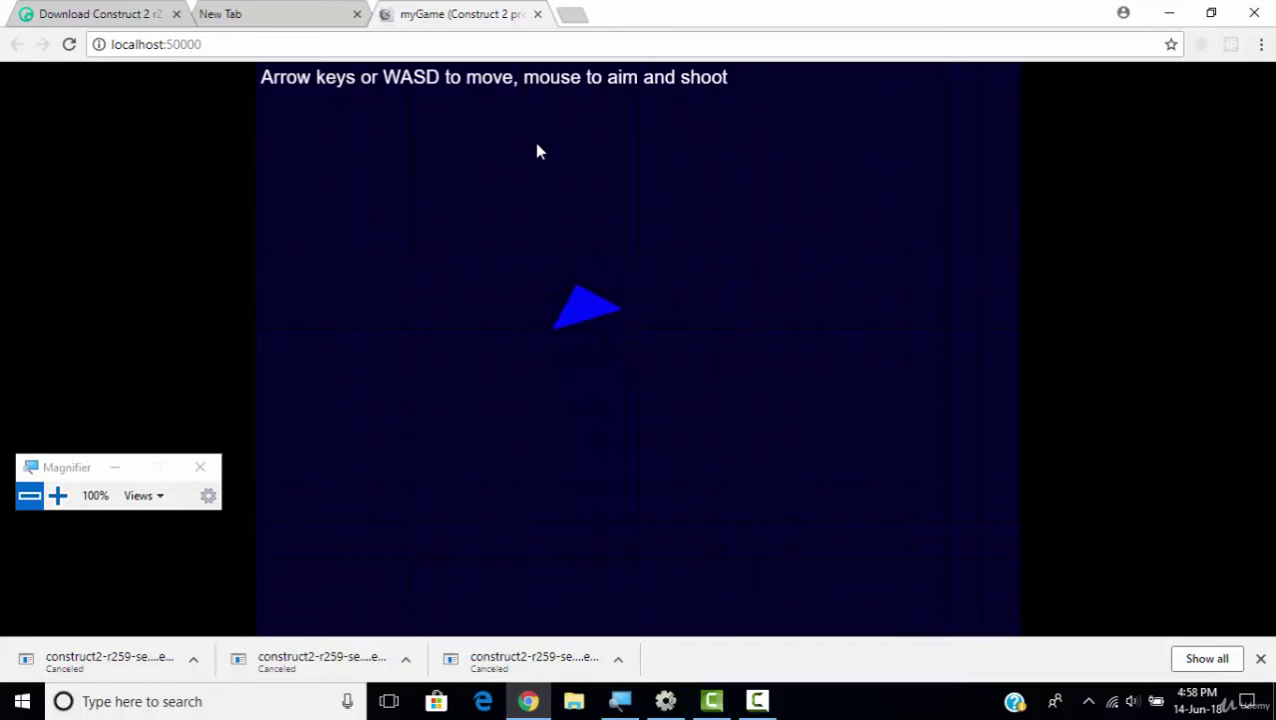
key("Down")
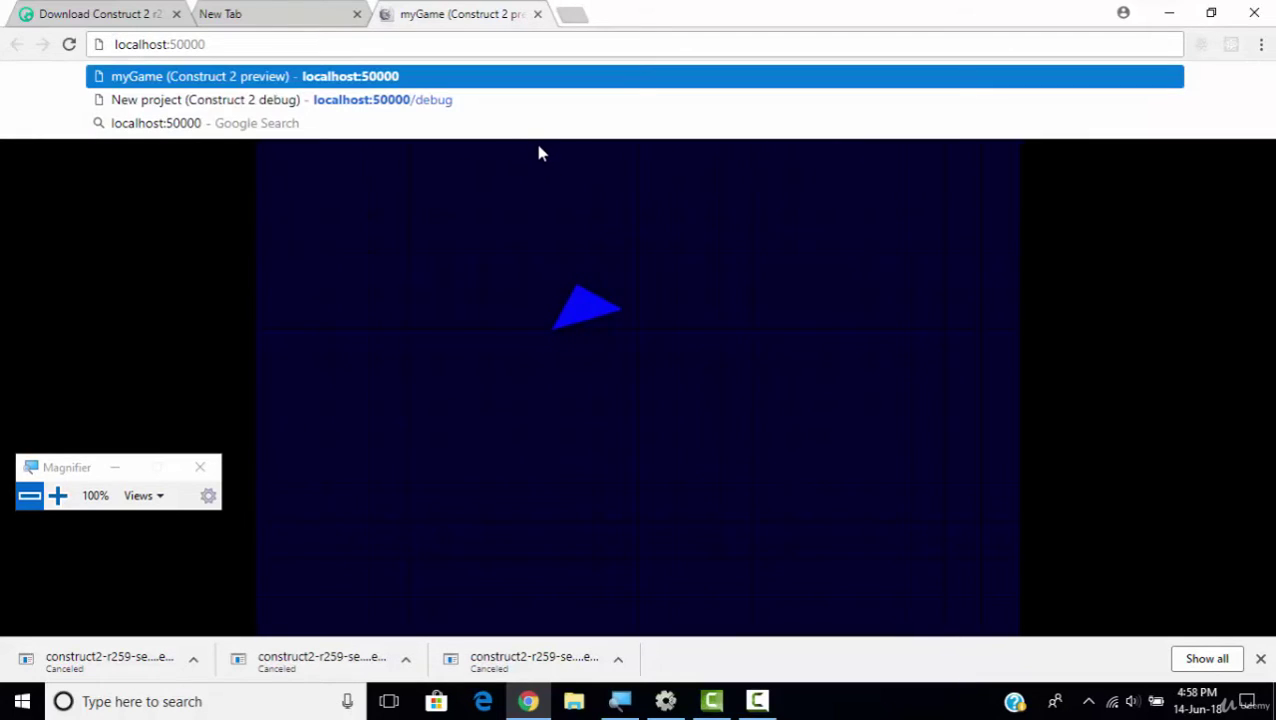
left_click(558, 218)
left_click(558, 218)
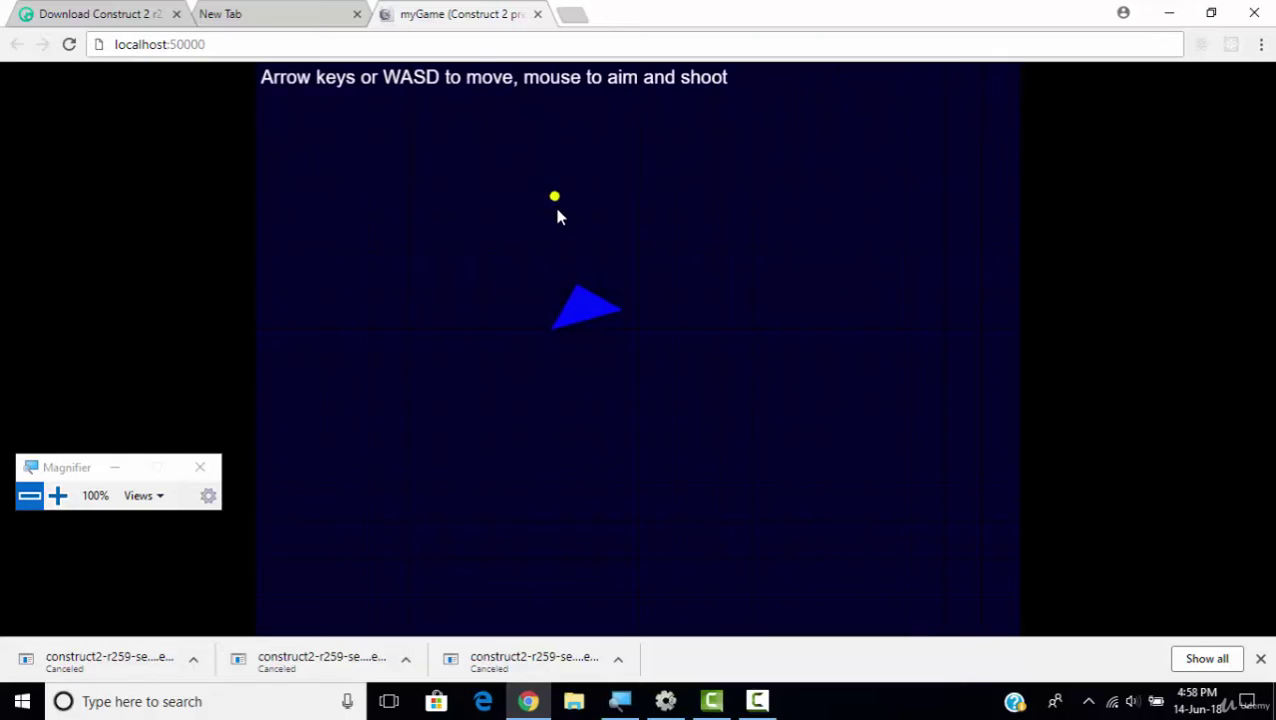
left_click(559, 219)
left_click(660, 221)
left_click(712, 230)
left_click(786, 254)
left_click(790, 258)
left_click(790, 258)
left_click(790, 258)
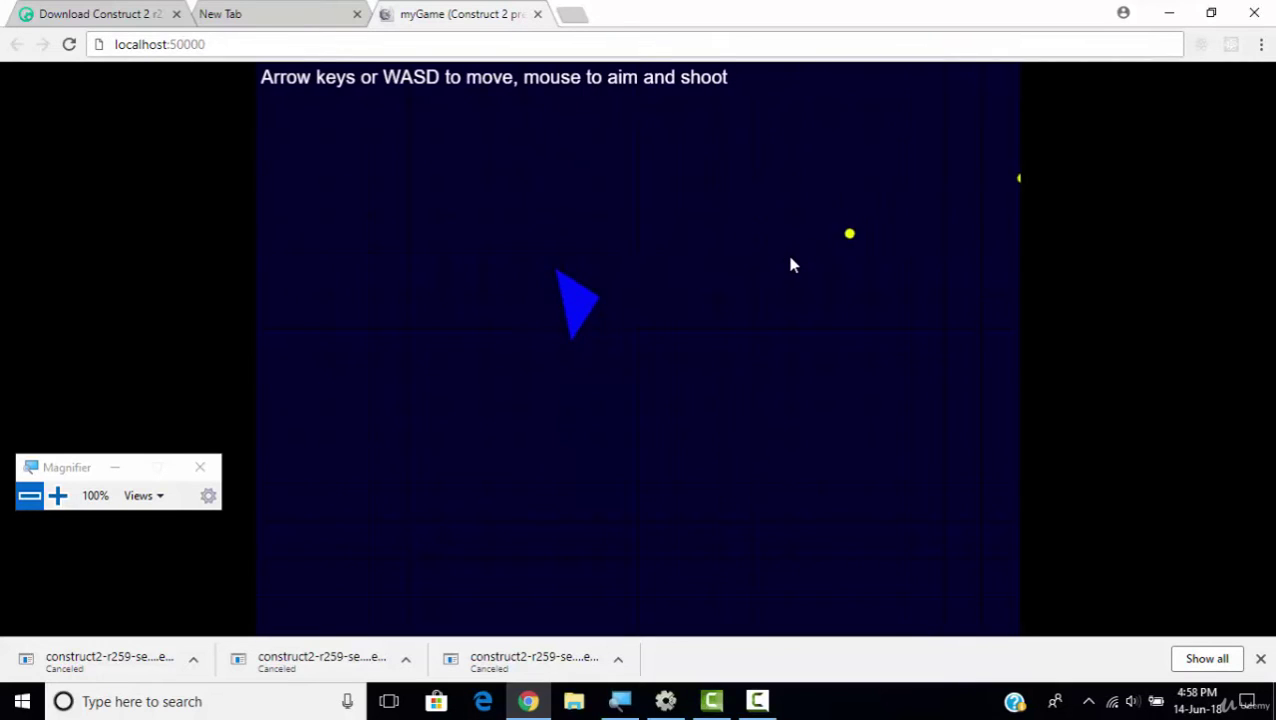
Step: Move the player around the game preview while shooting toward the red enemies
key("Up")
key("Right")
key("Down")
key("Up")
left_click(790, 258)
left_click(790, 258)
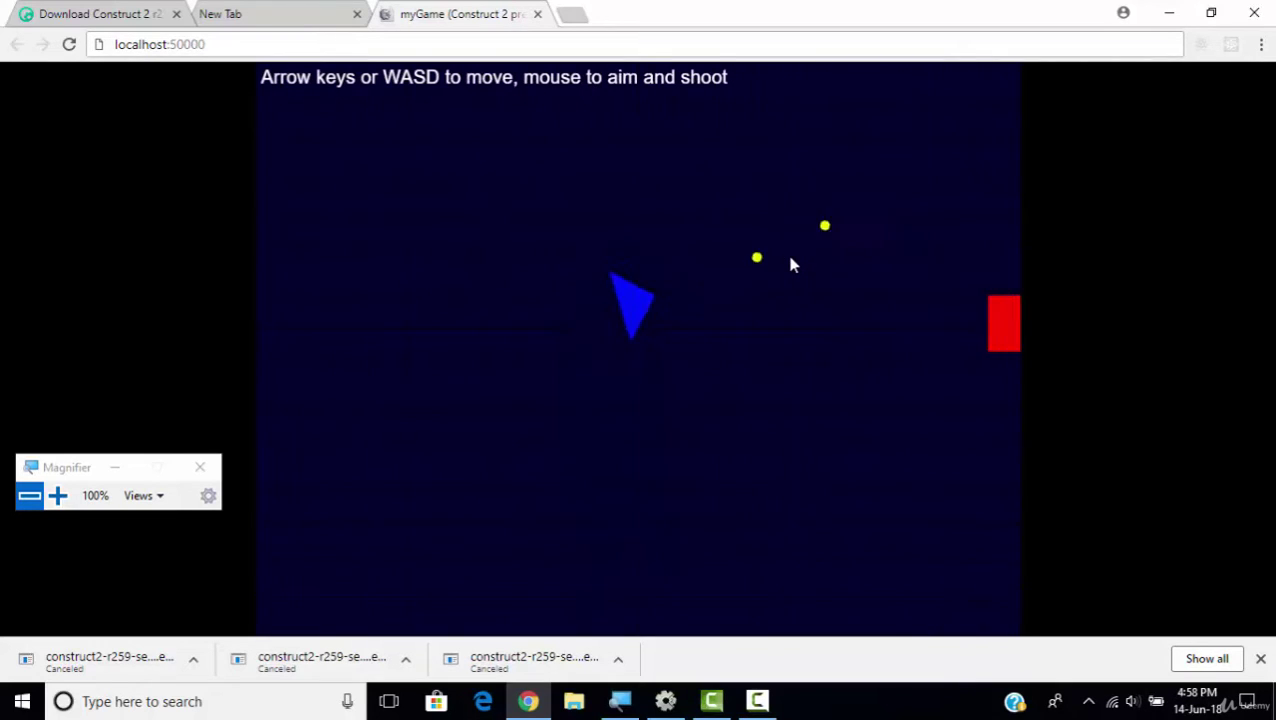
left_click(790, 258)
left_click(790, 258)
left_click(790, 258)
key("Down")
left_click(790, 258)
left_click(790, 258)
key("Right")
left_click(790, 258)
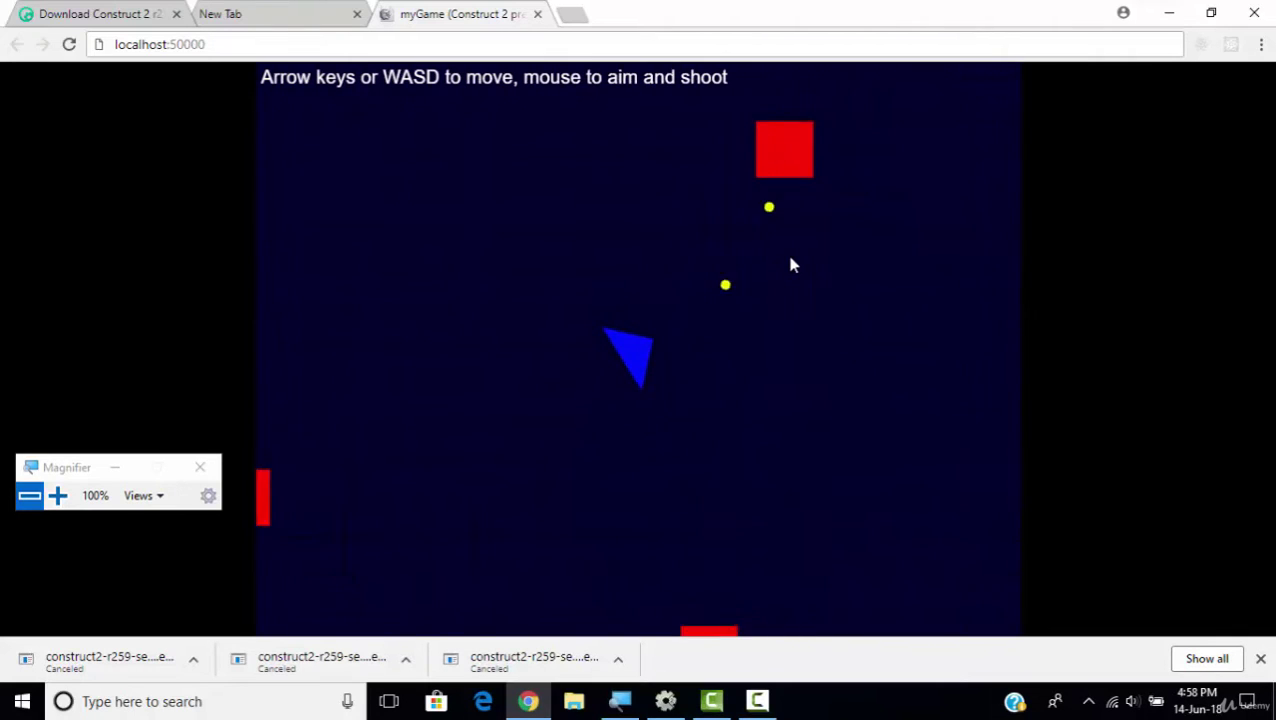
key("Up")
left_click(790, 258)
left_click(790, 258)
left_click(790, 258)
left_click(790, 258)
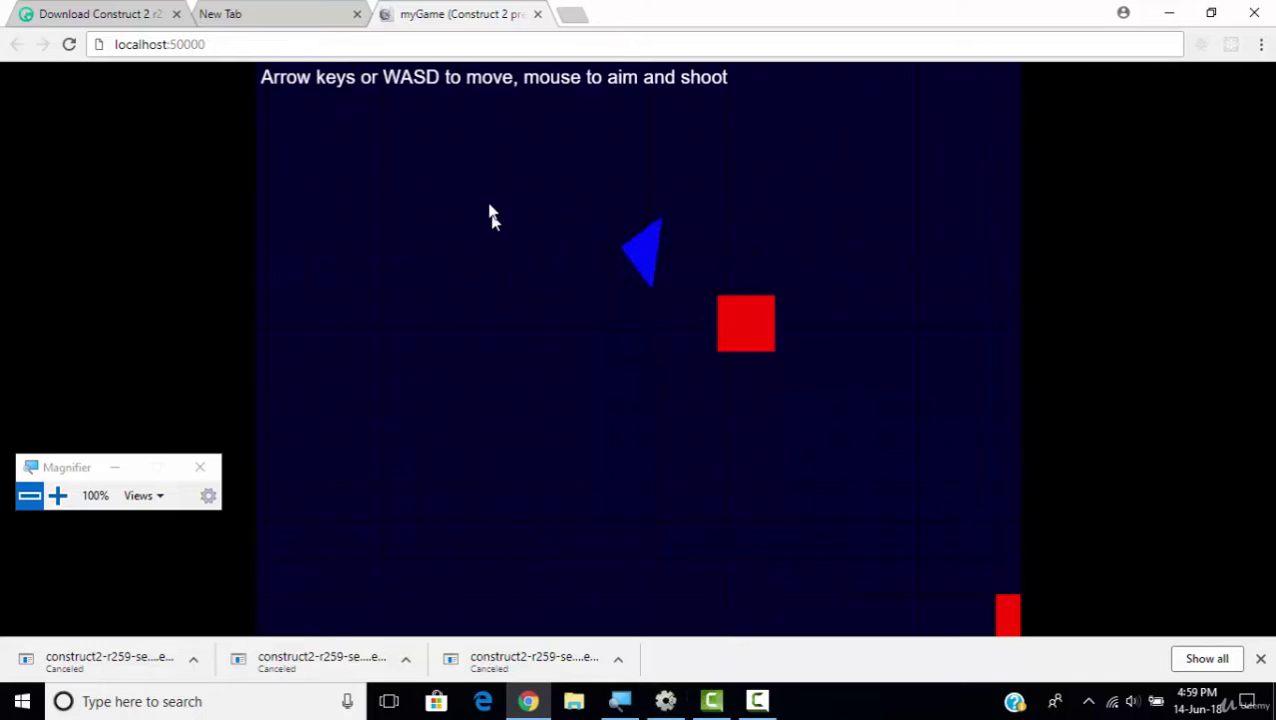
Step: Shoot the red enemy close to the player in the preview, and switch back to Construct 2
left_click(692, 276)
left_click(698, 285)
left_click(700, 288)
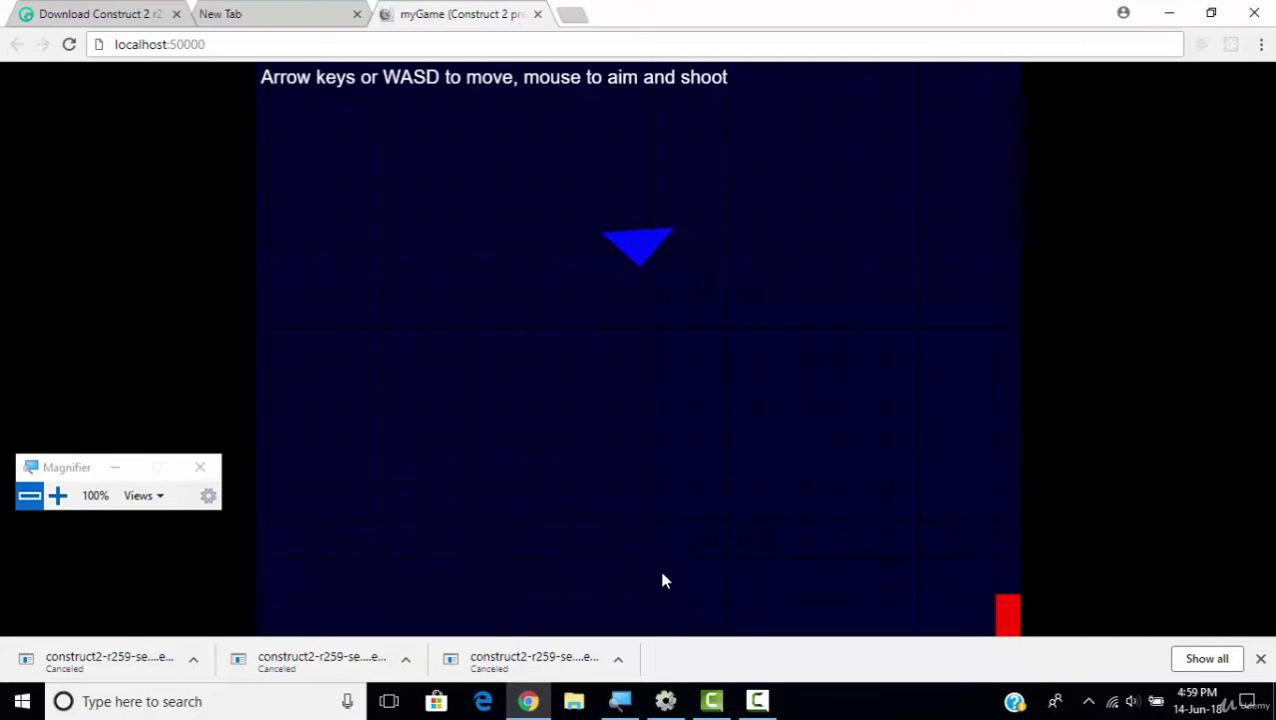
left_click(659, 706)
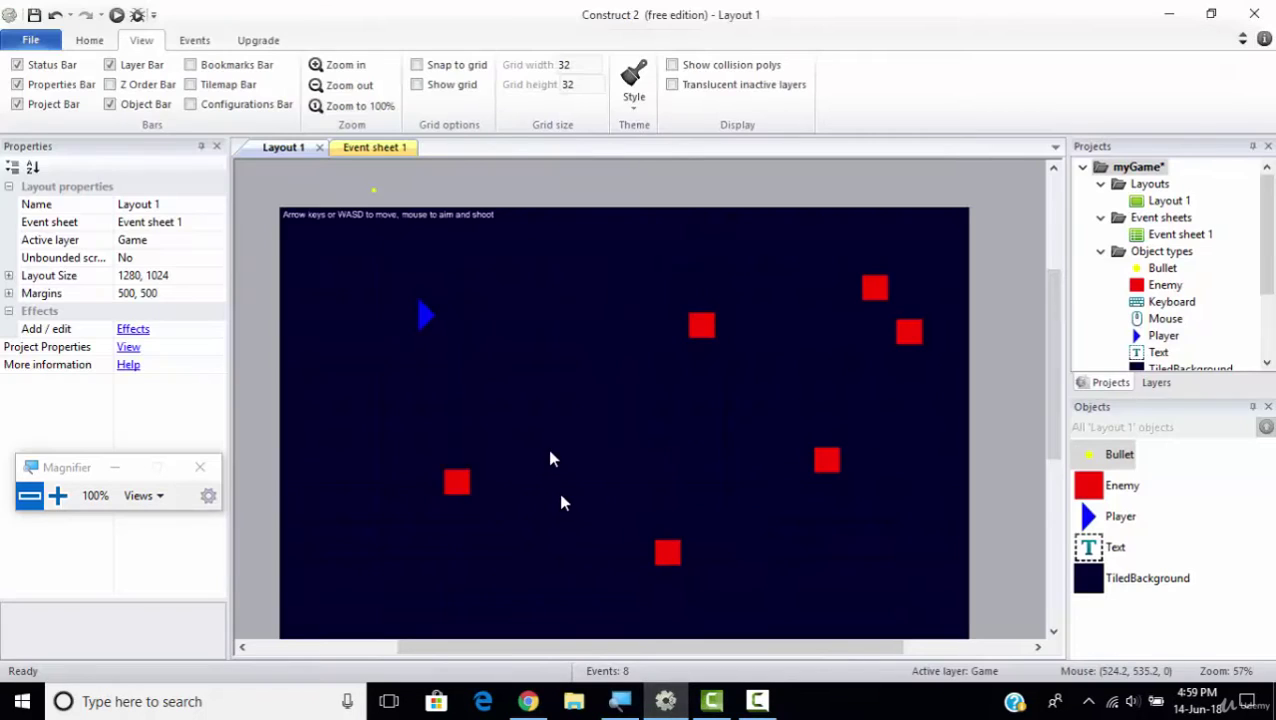
left_click_drag(1062, 356, 1071, 313)
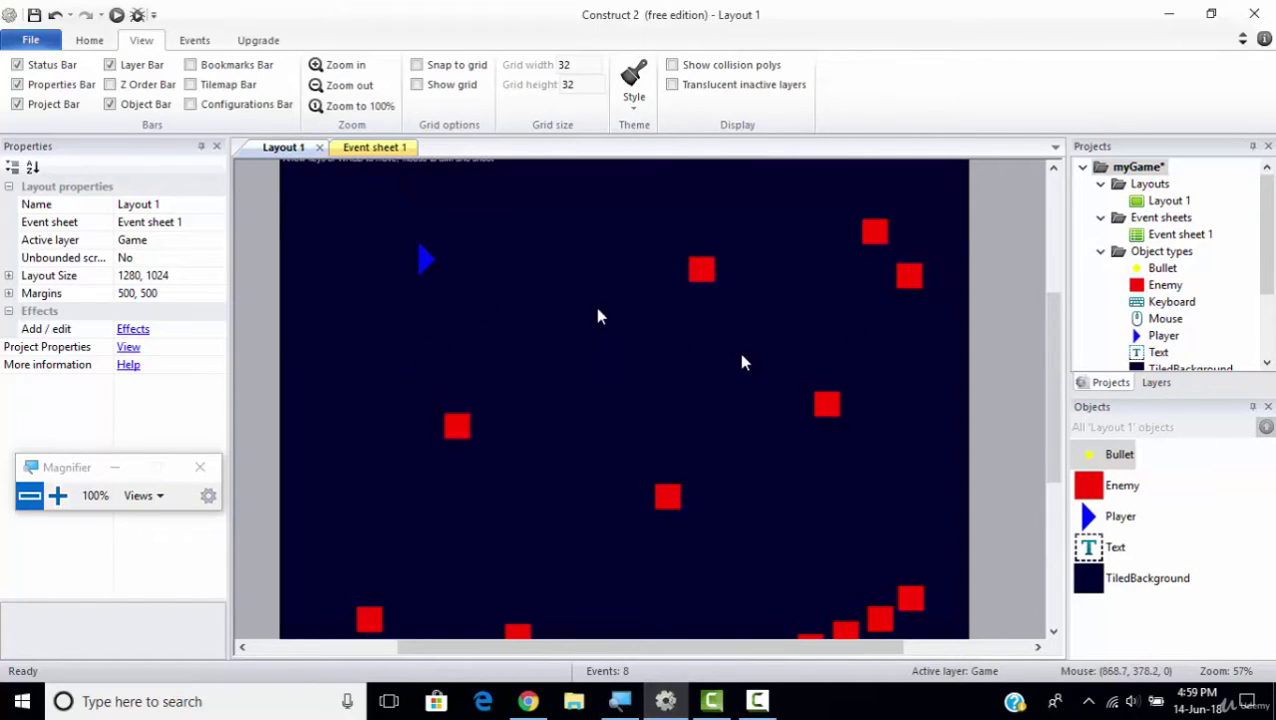
double_click(545, 328)
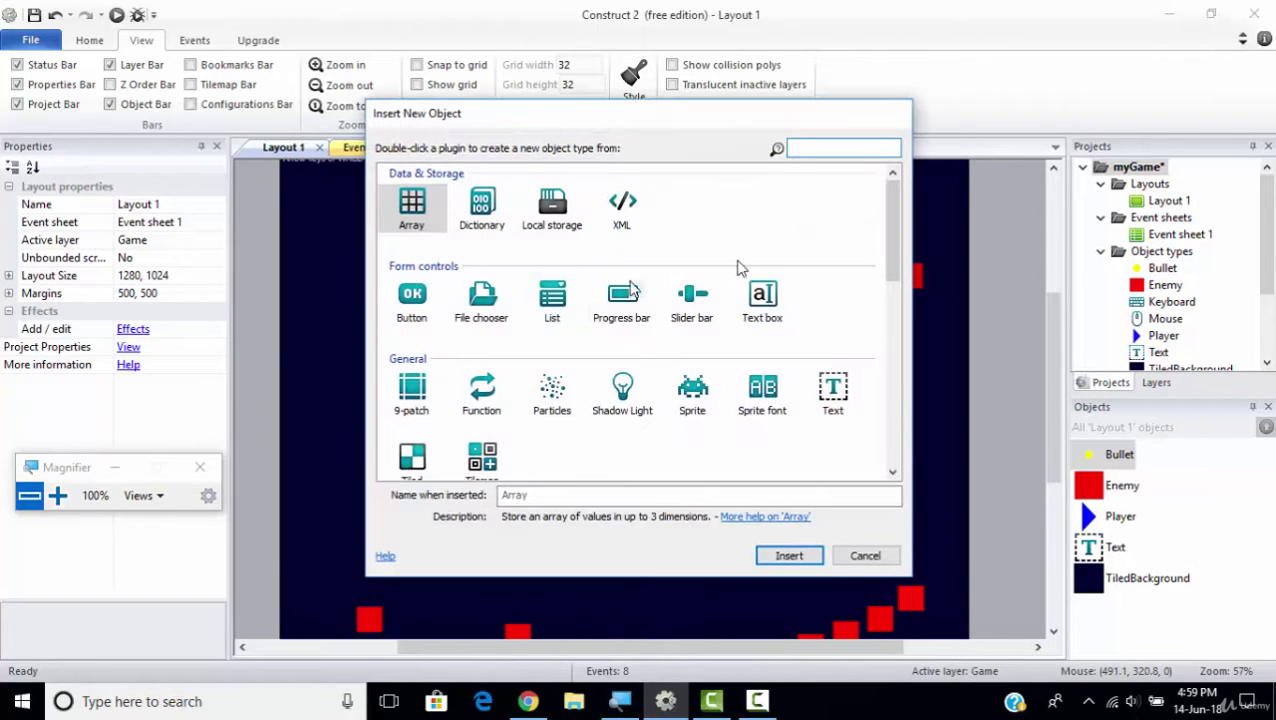
left_click(866, 556)
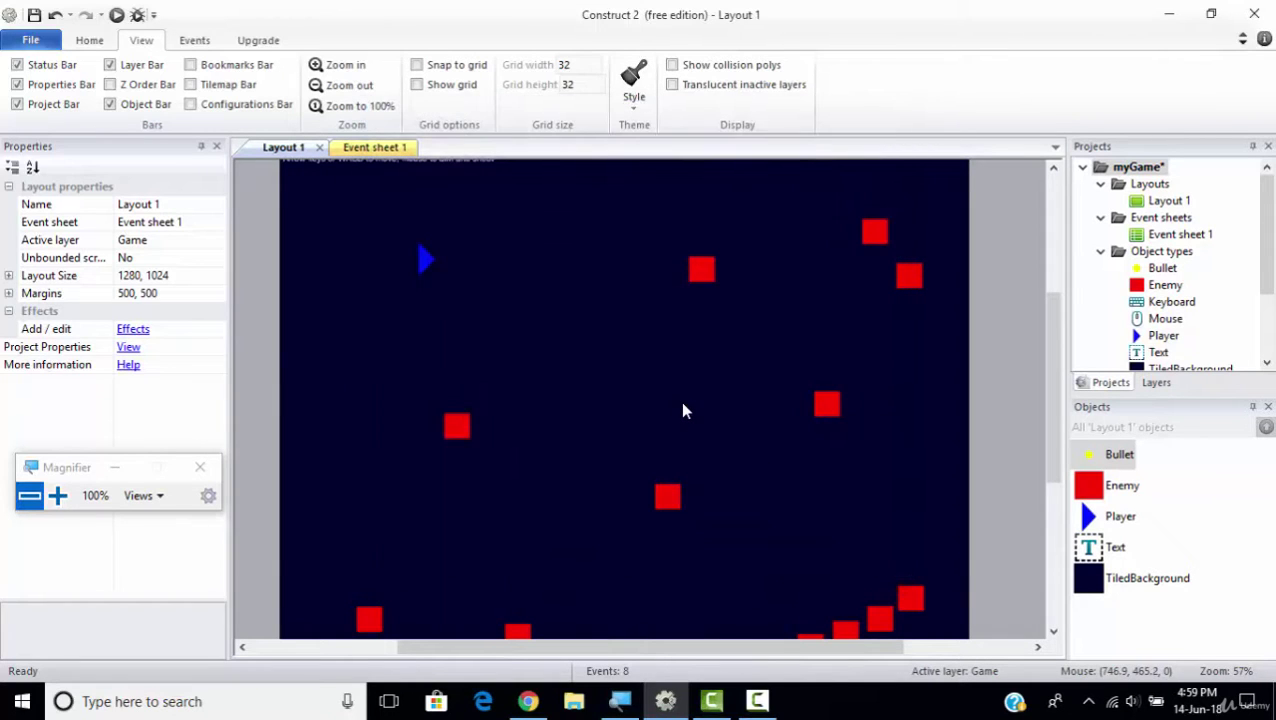
right_click(680, 401)
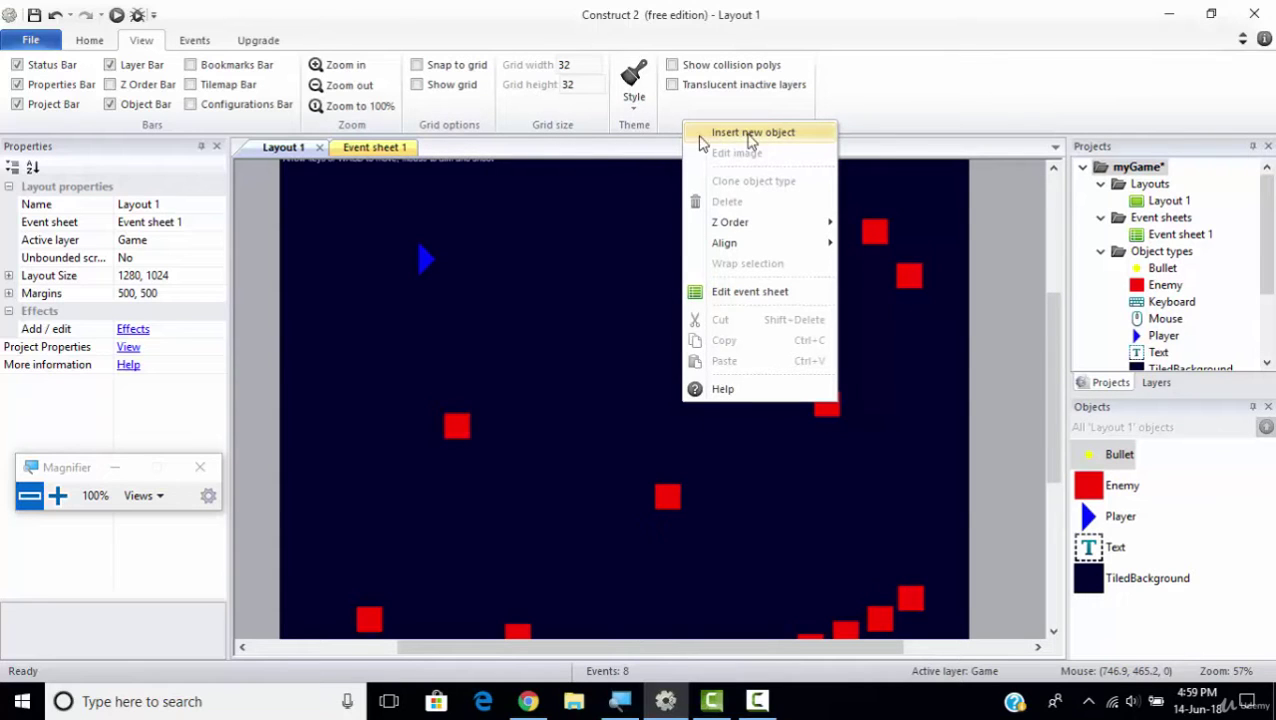
left_click(798, 140)
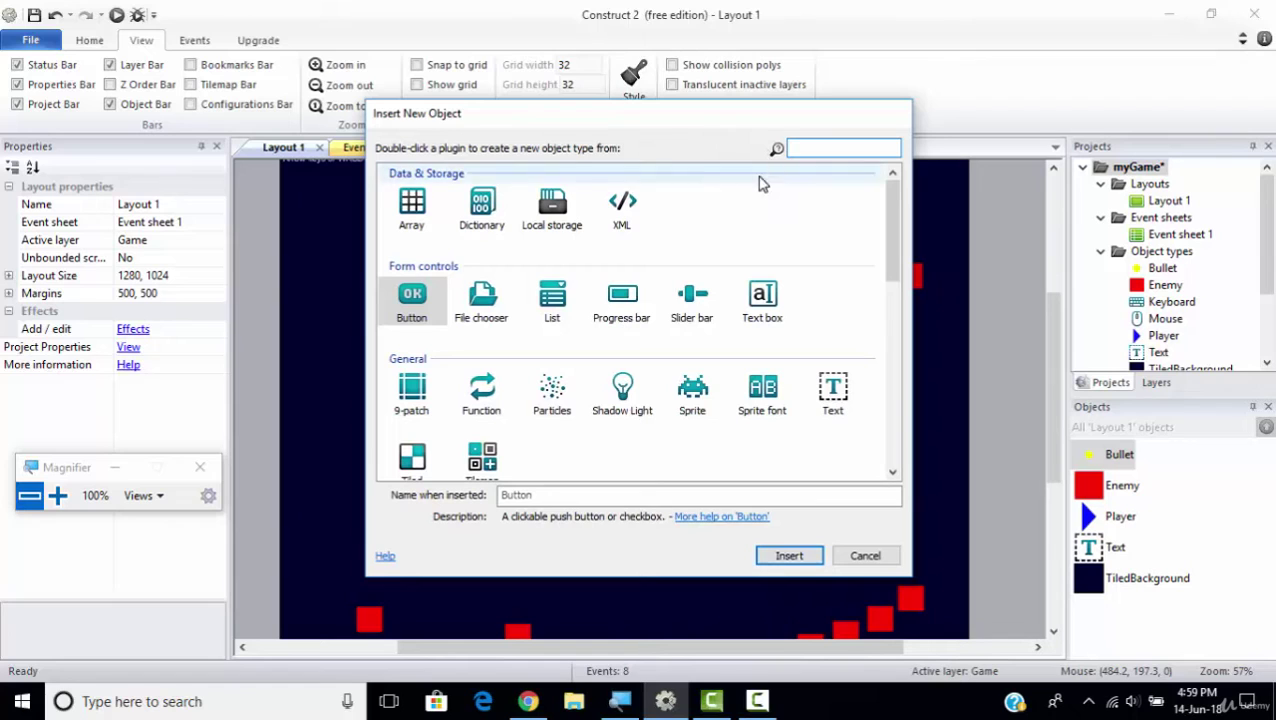
left_click(862, 556)
Step: Open the Insert New Object dialog and examine the available object types, from Data & Storage through Web
right_click(612, 350)
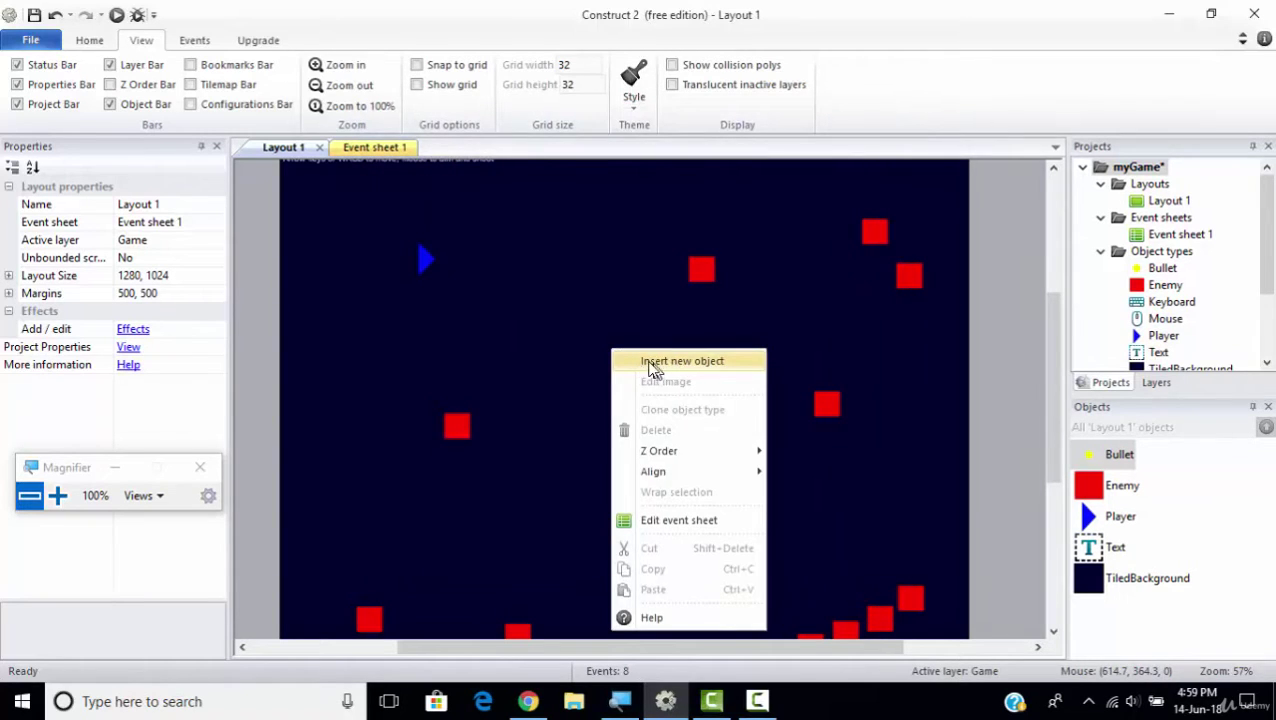
left_click(650, 366)
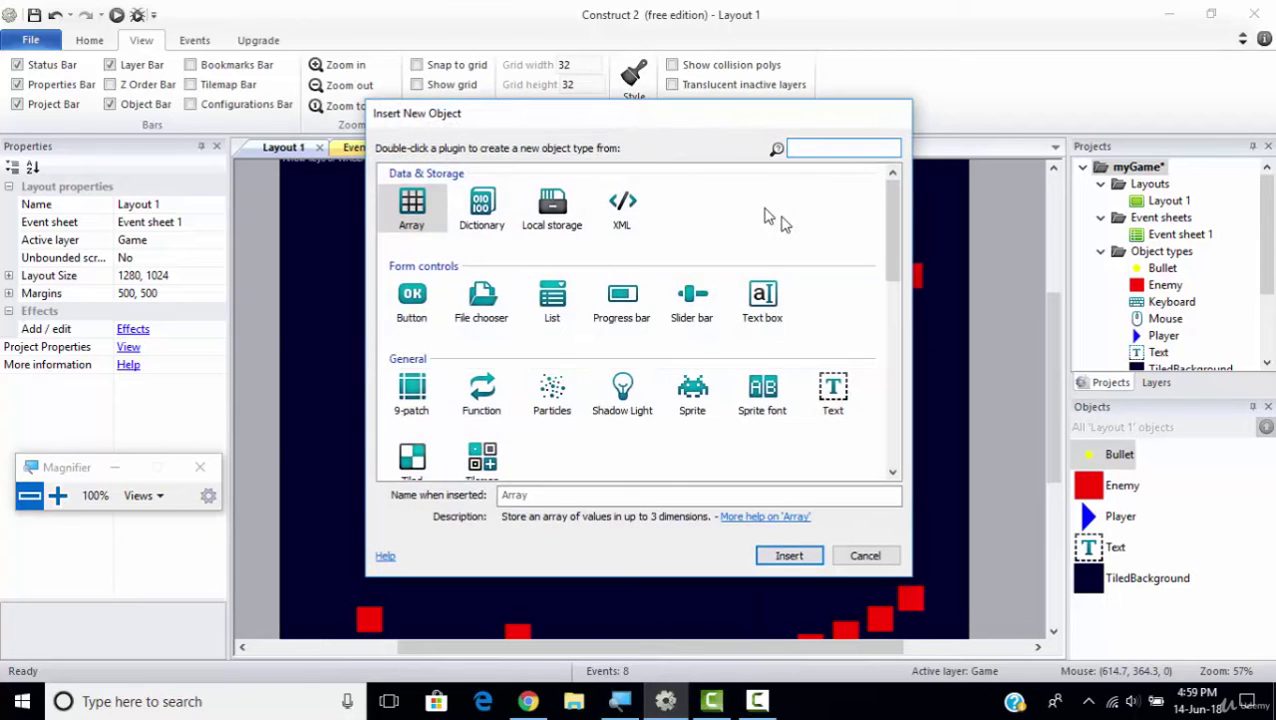
left_click_drag(895, 222, 893, 196)
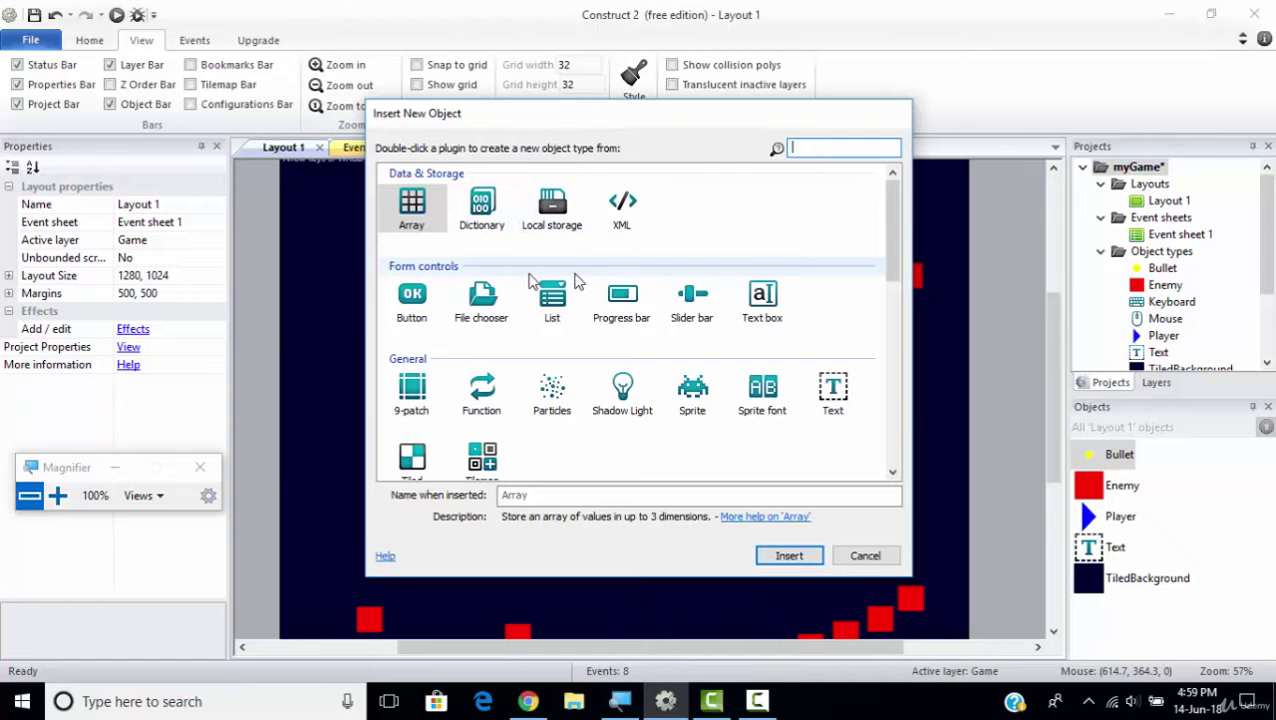
mouse_move(889, 228)
left_mouse_down()
mouse_move(893, 312)
mouse_move(897, 234)
left_mouse_up()
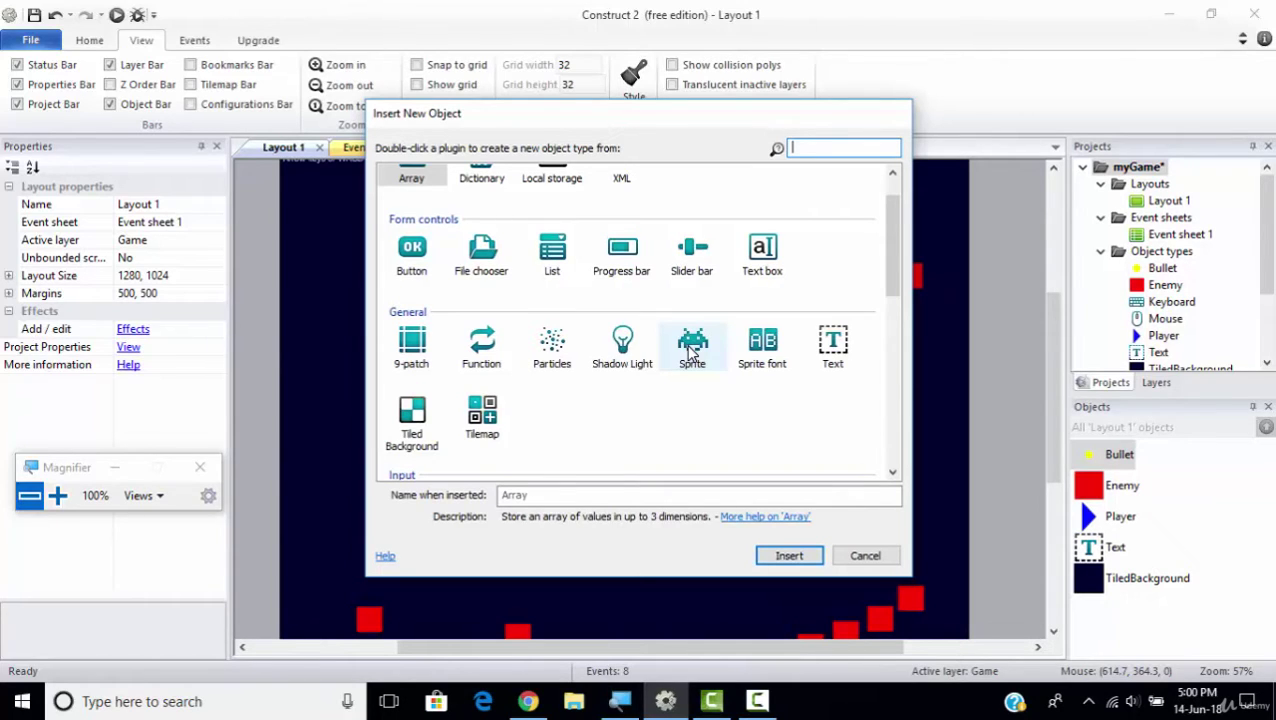
mouse_move(887, 258)
left_mouse_down()
mouse_move(893, 300)
mouse_move(891, 278)
left_mouse_up()
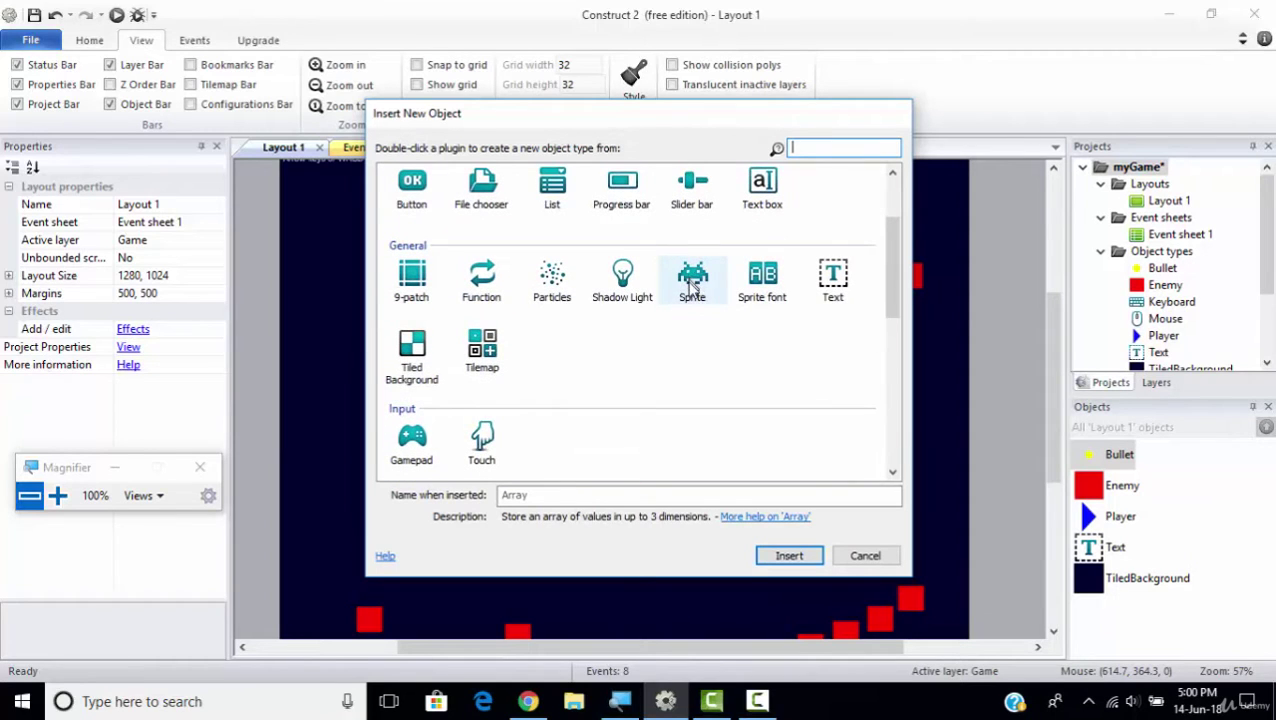
left_click(57, 495)
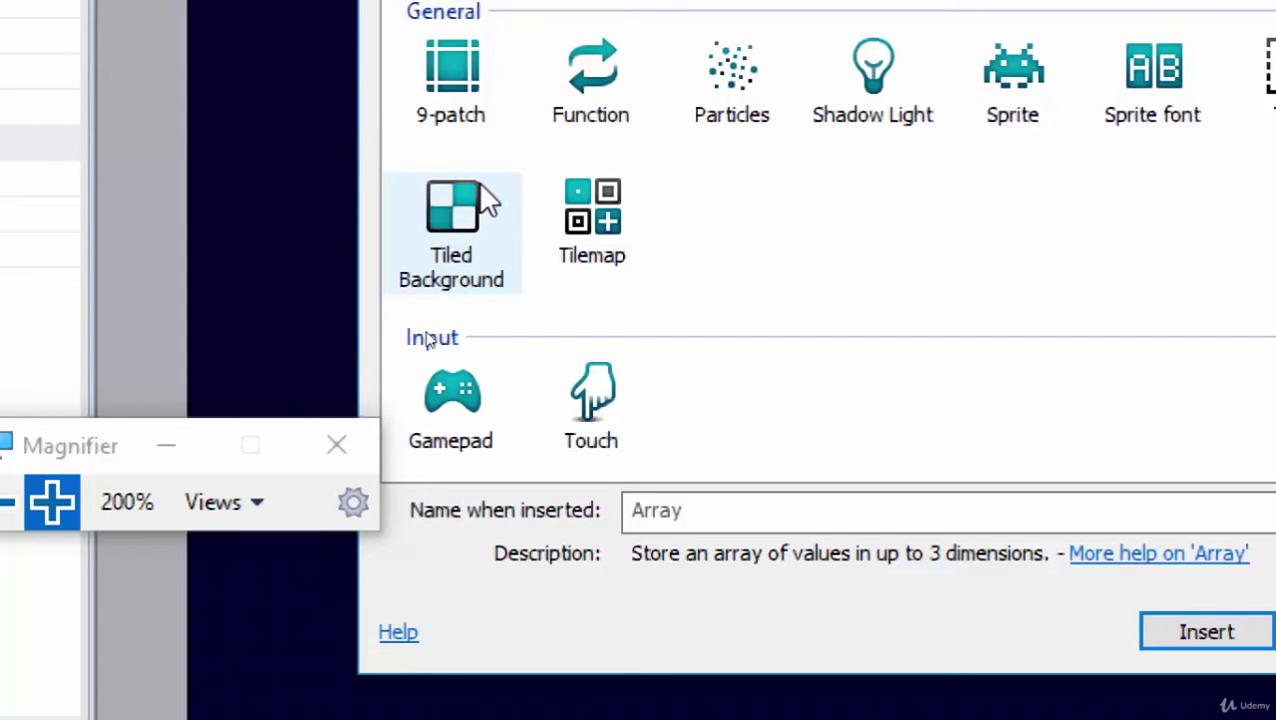
left_click(8, 503)
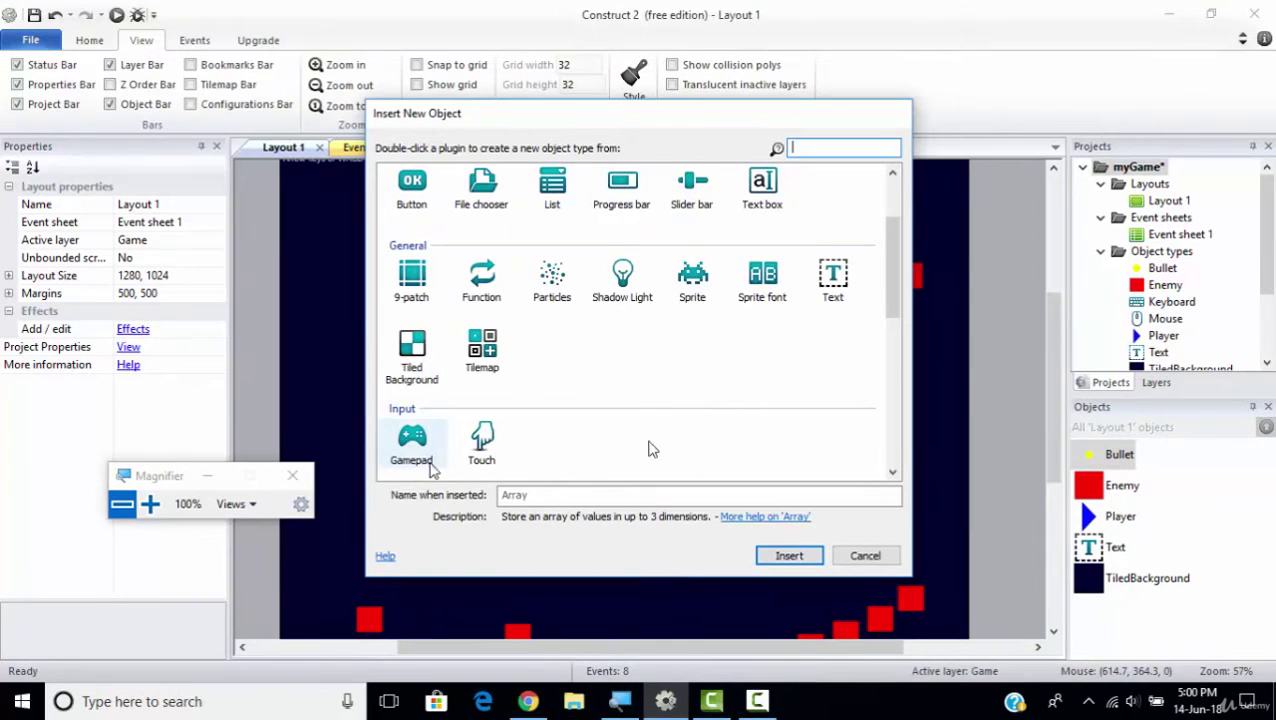
left_click_drag(887, 288, 891, 328)
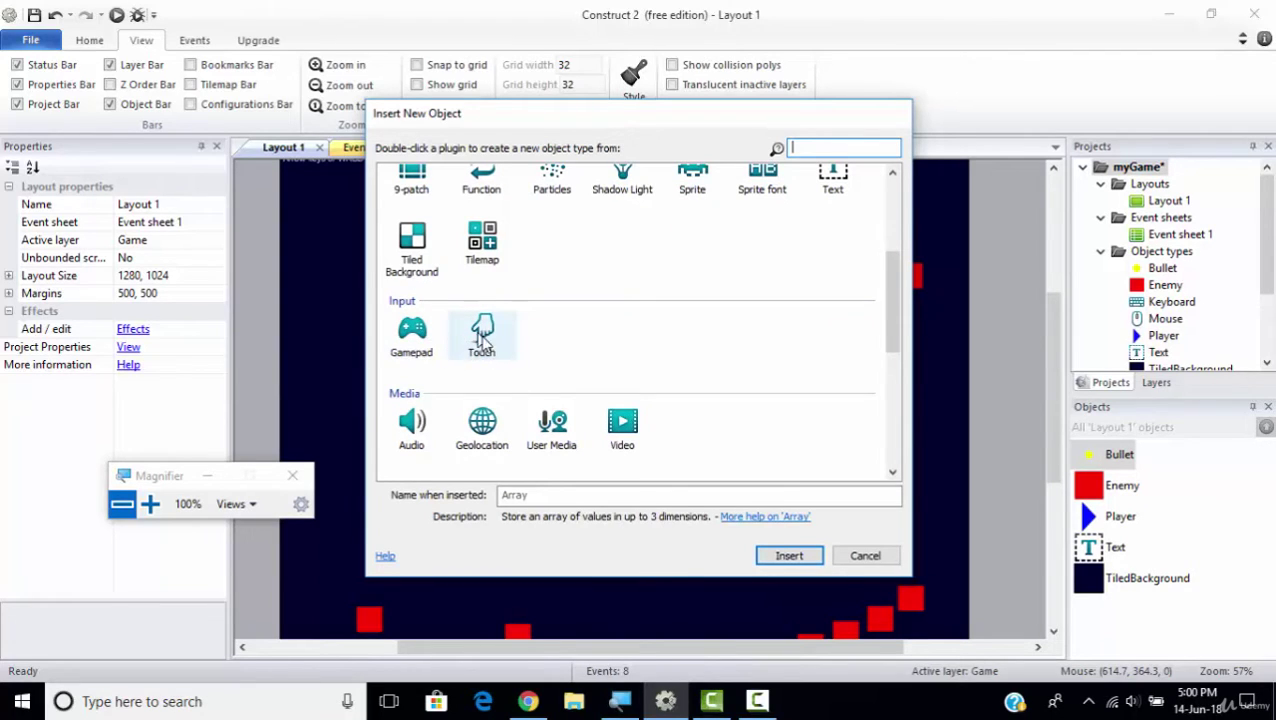
left_click_drag(891, 333, 898, 381)
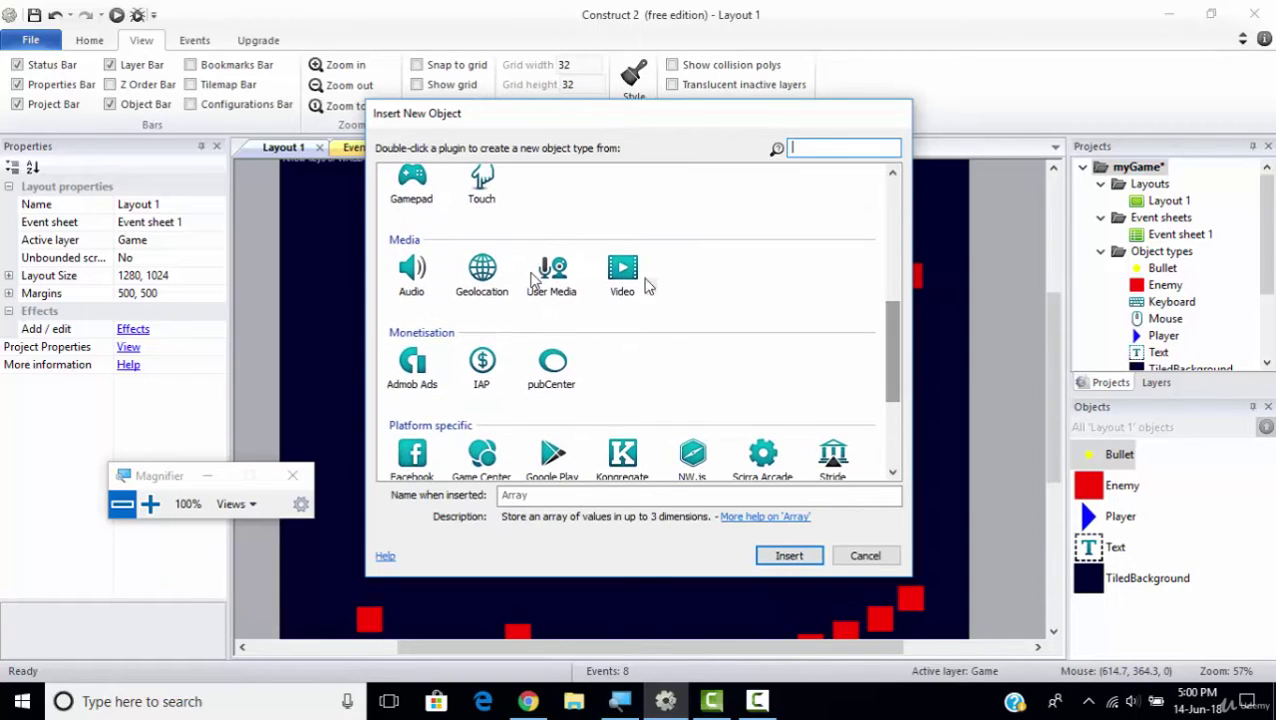
left_click(412, 281)
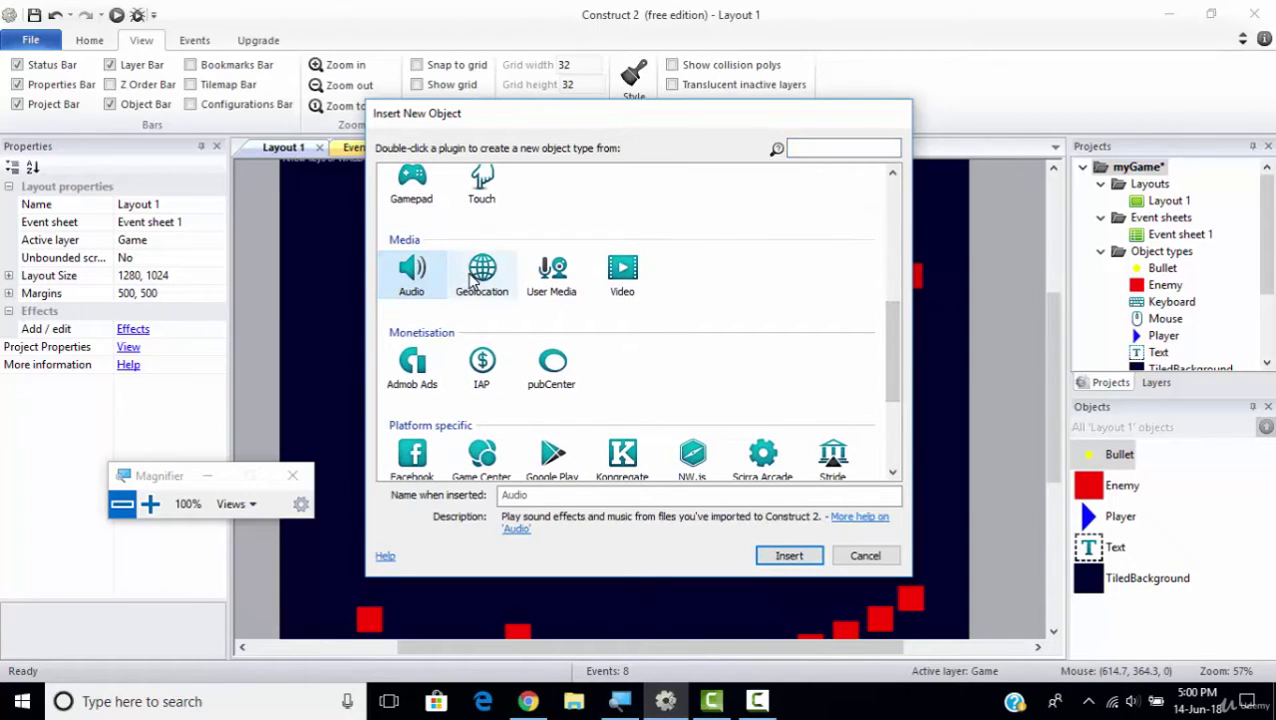
mouse_move(898, 345)
left_mouse_down()
mouse_move(898, 293)
mouse_move(898, 363)
mouse_move(898, 346)
left_mouse_up()
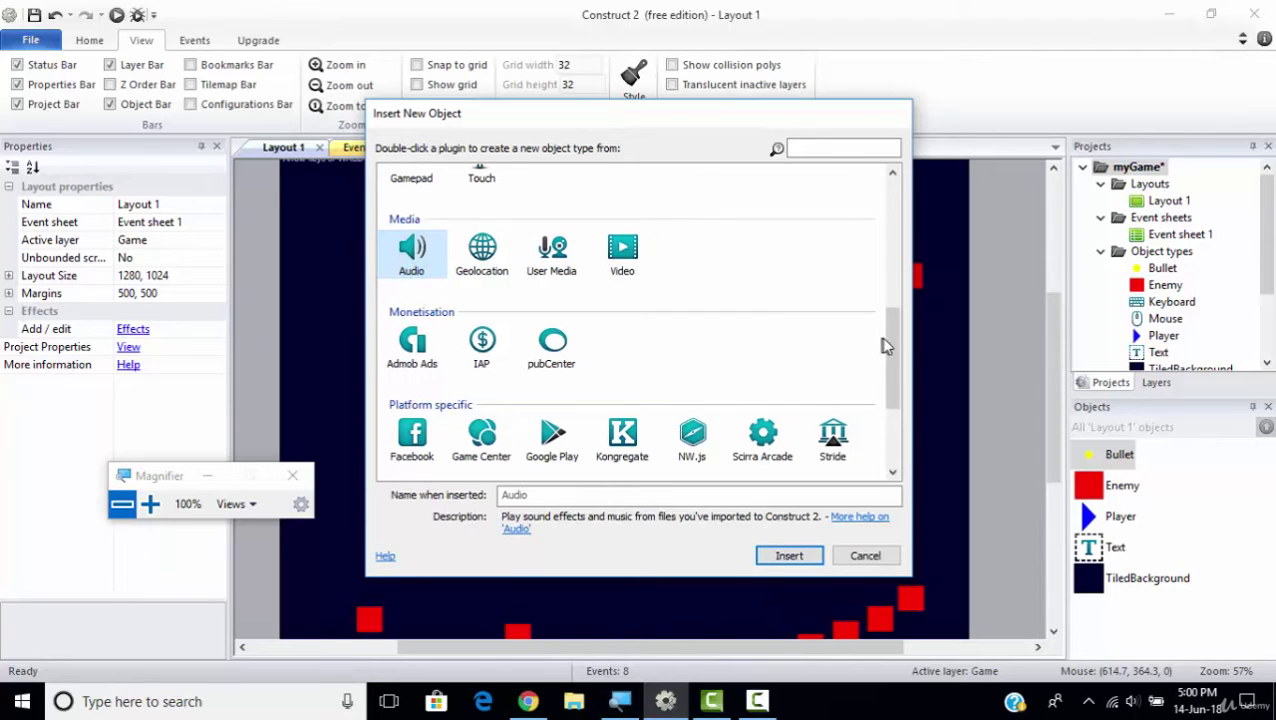
left_click_drag(895, 345, 895, 395)
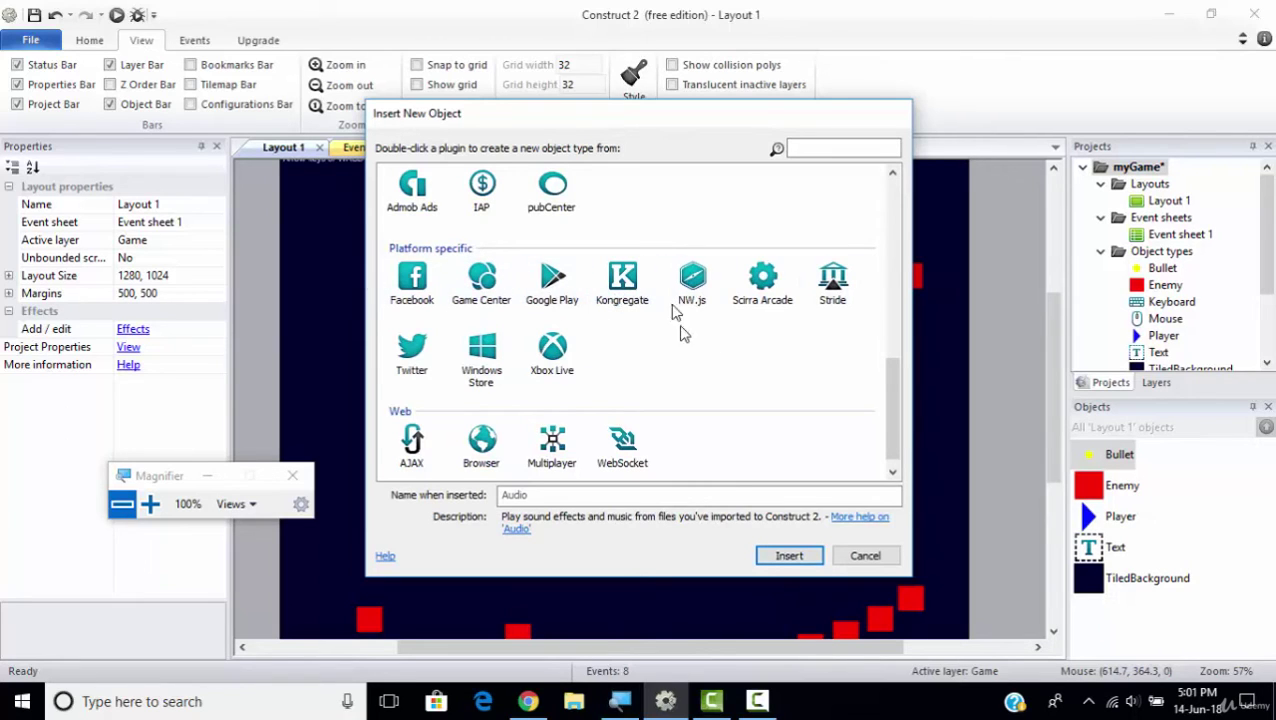
mouse_move(897, 390)
left_mouse_down()
mouse_move(893, 315)
mouse_move(893, 410)
left_mouse_up()
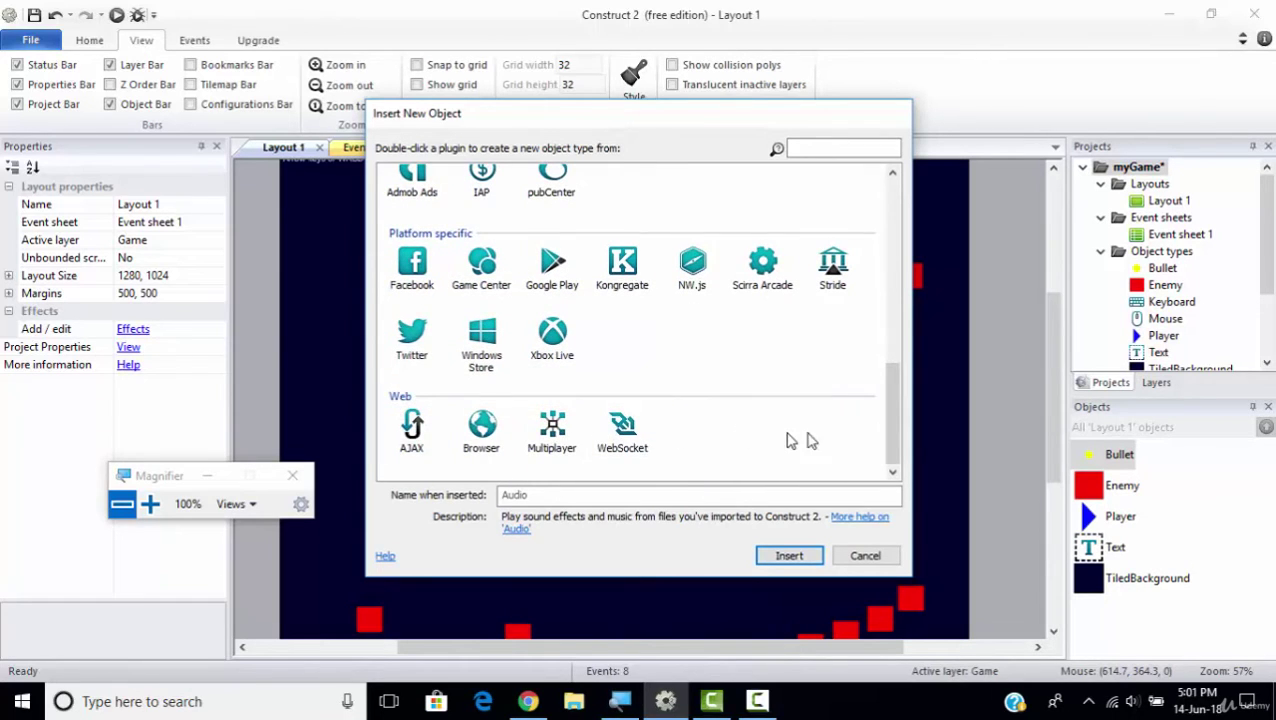
left_click_drag(891, 424, 891, 233)
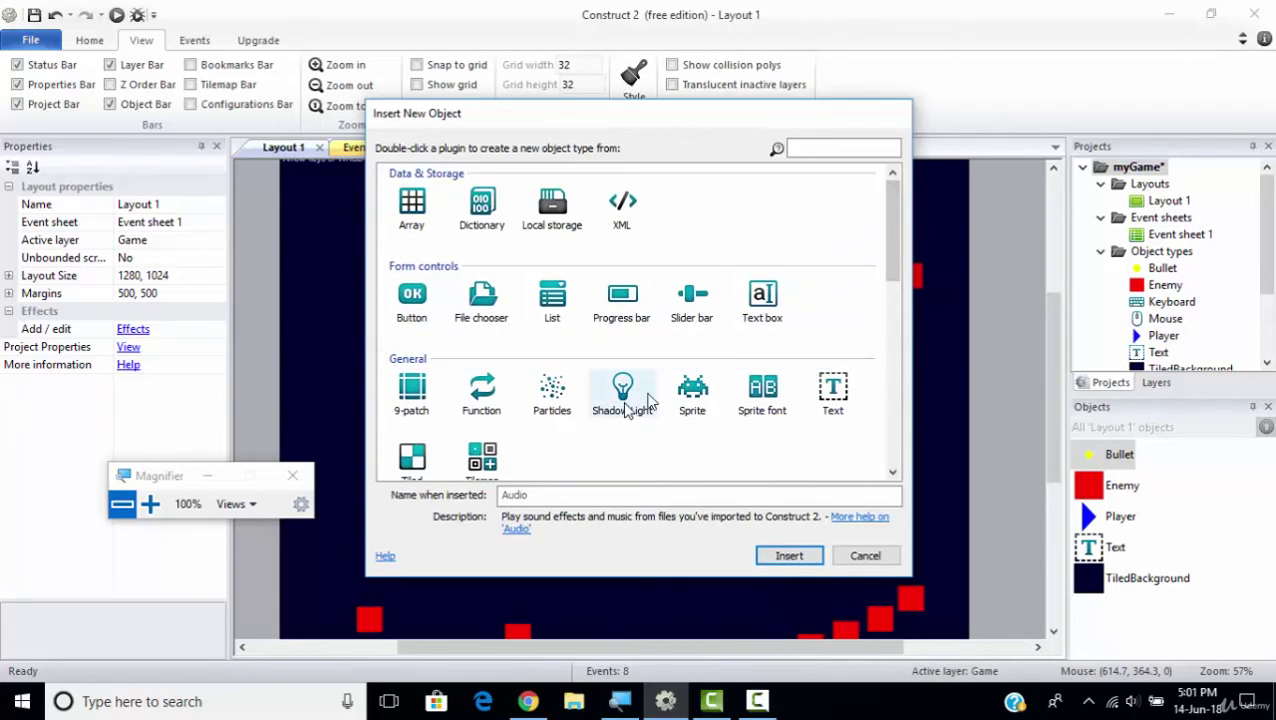
Step: Insert a Sprite named MyPlayer, place it between the blue player and the nearest enemy, and reposition its image editor window
left_click(695, 390)
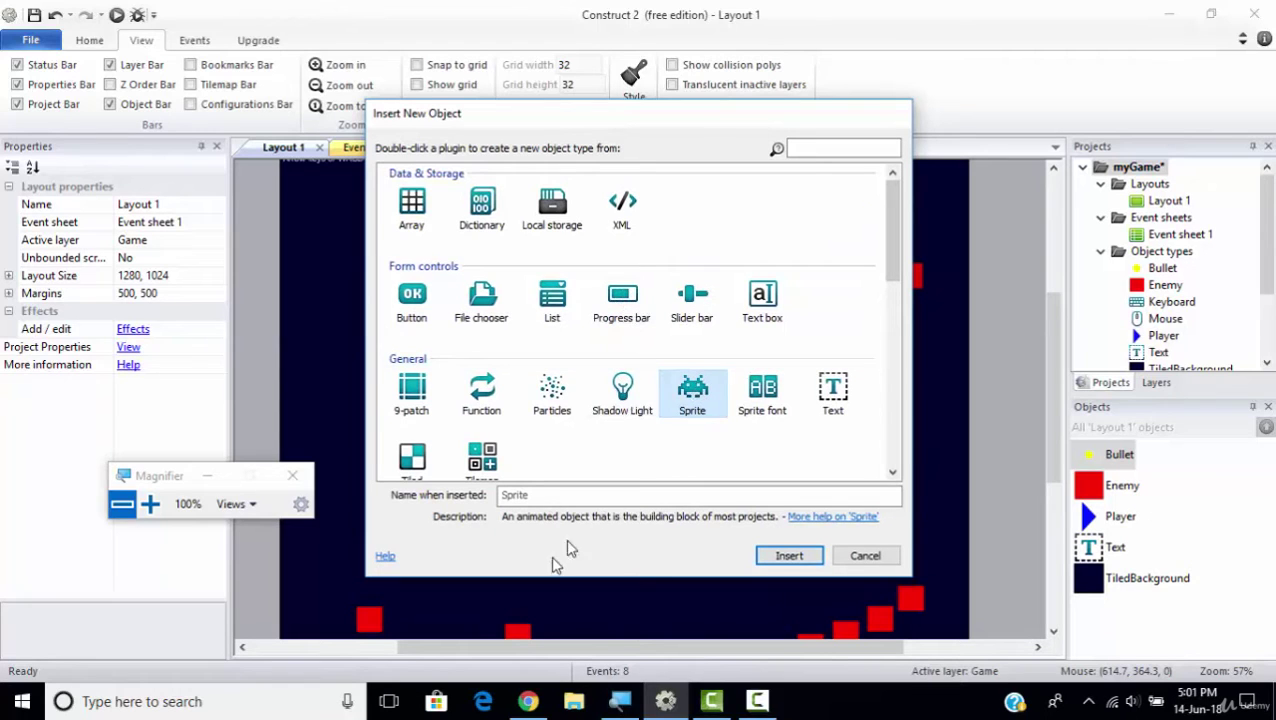
left_click(549, 496)
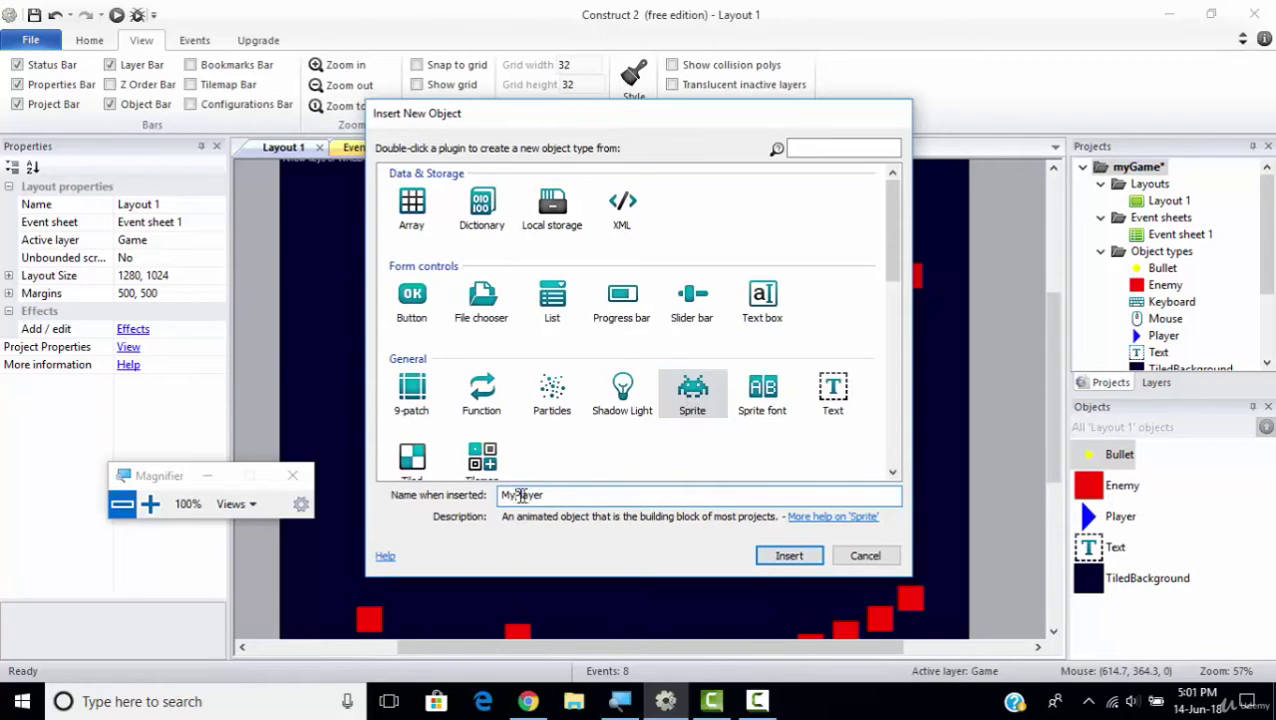
left_click(789, 557)
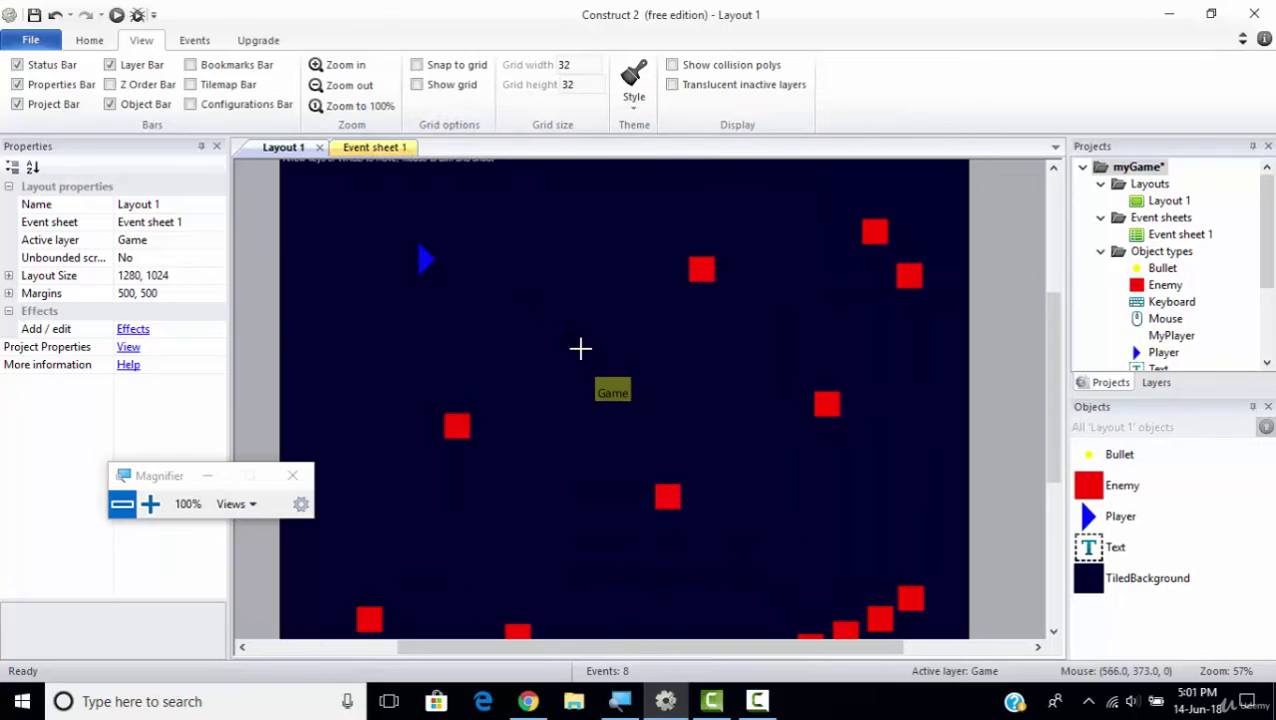
left_click_drag(541, 236, 729, 296)
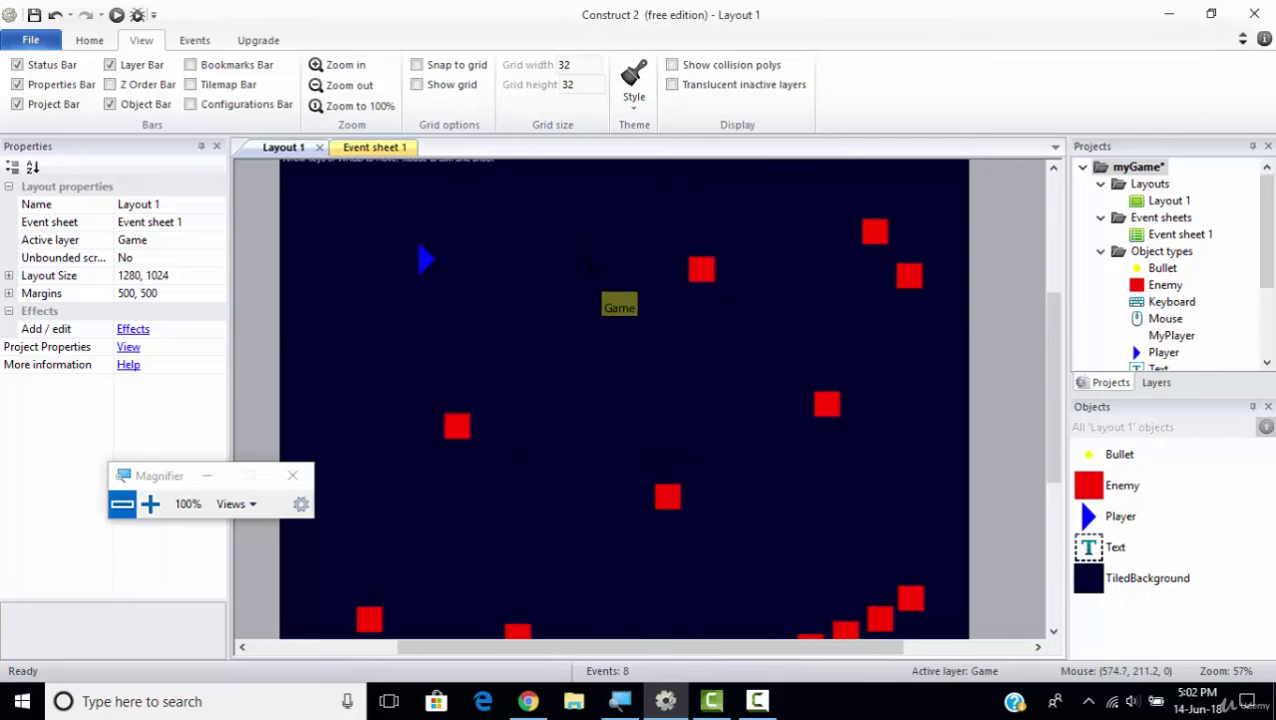
left_click(590, 268)
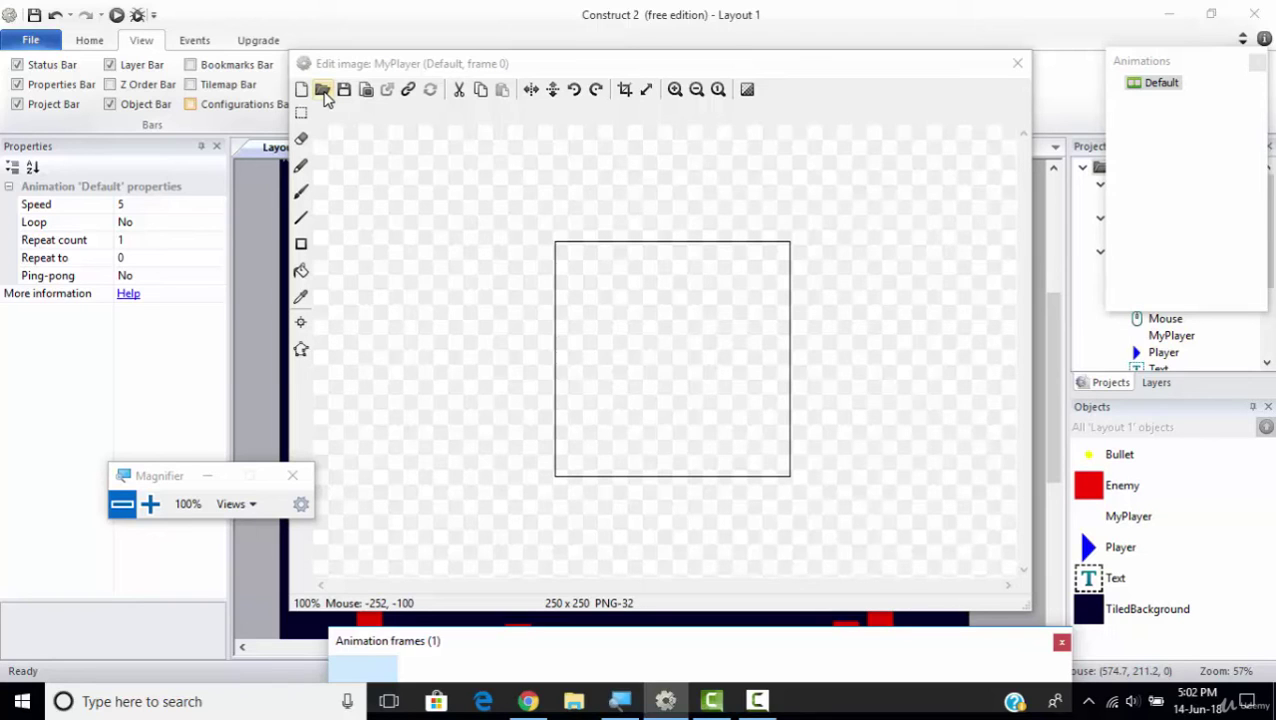
left_click_drag(630, 64, 637, 97)
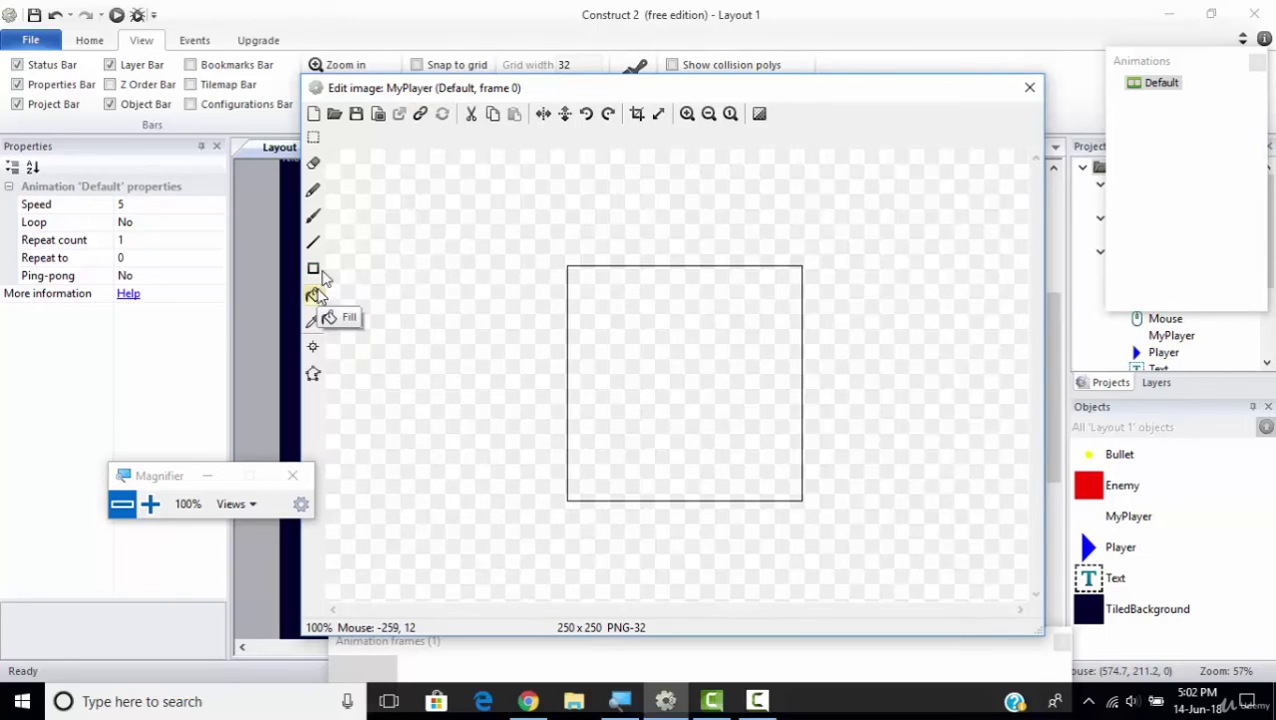
left_click_drag(375, 93, 301, 67)
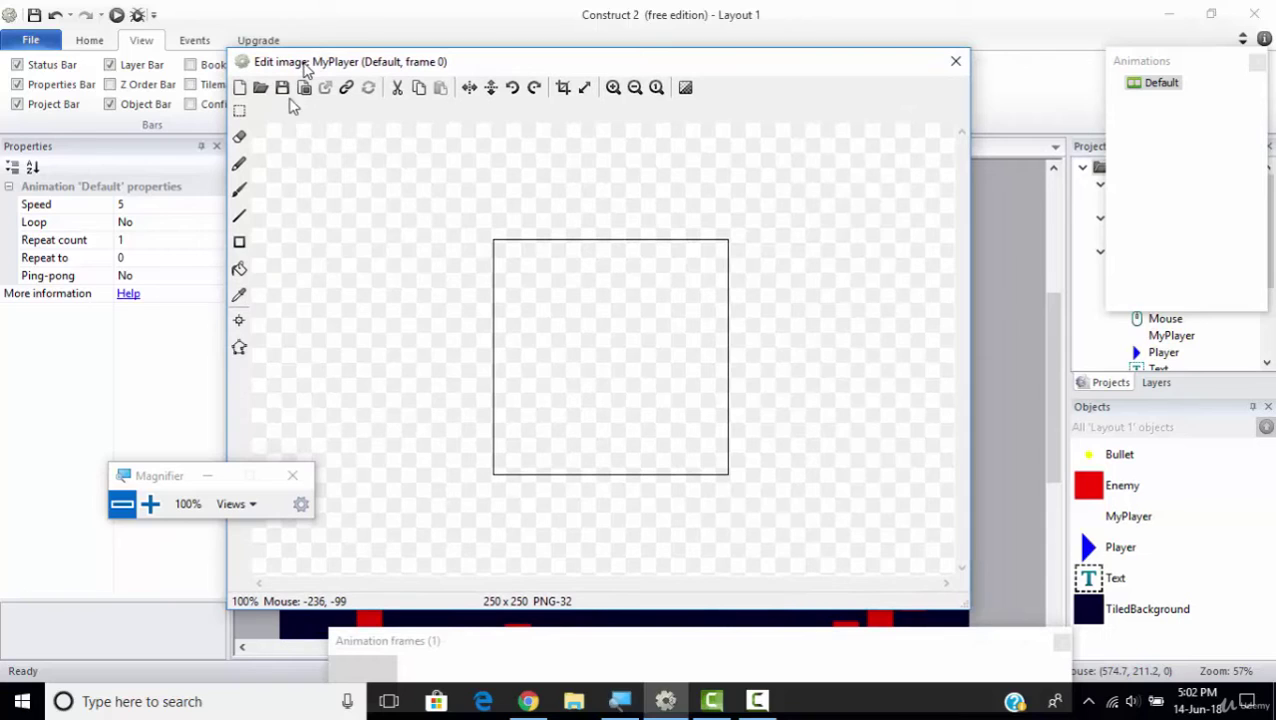
Step: Fill the whole MyPlayer image with red using the Fill tool
left_click(239, 268)
mouse_move(130, 340)
left_mouse_down()
mouse_move(127, 357)
mouse_move(126, 336)
left_mouse_up()
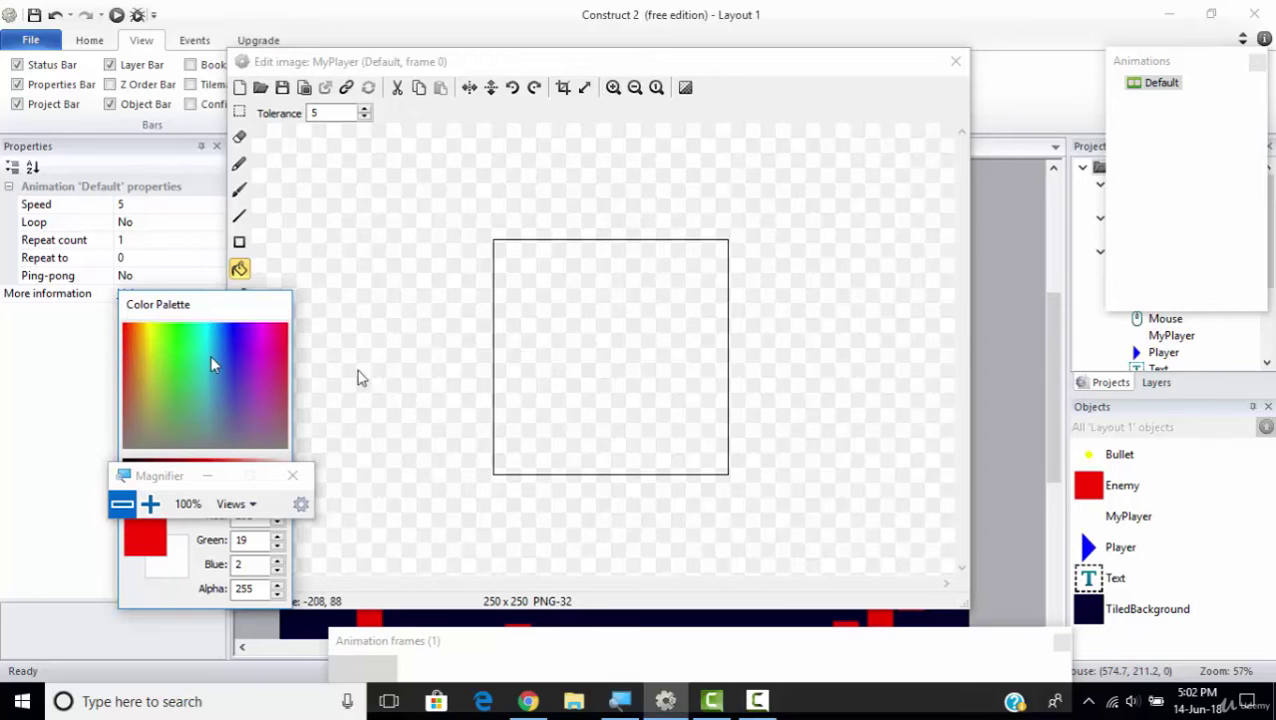
left_click(612, 356)
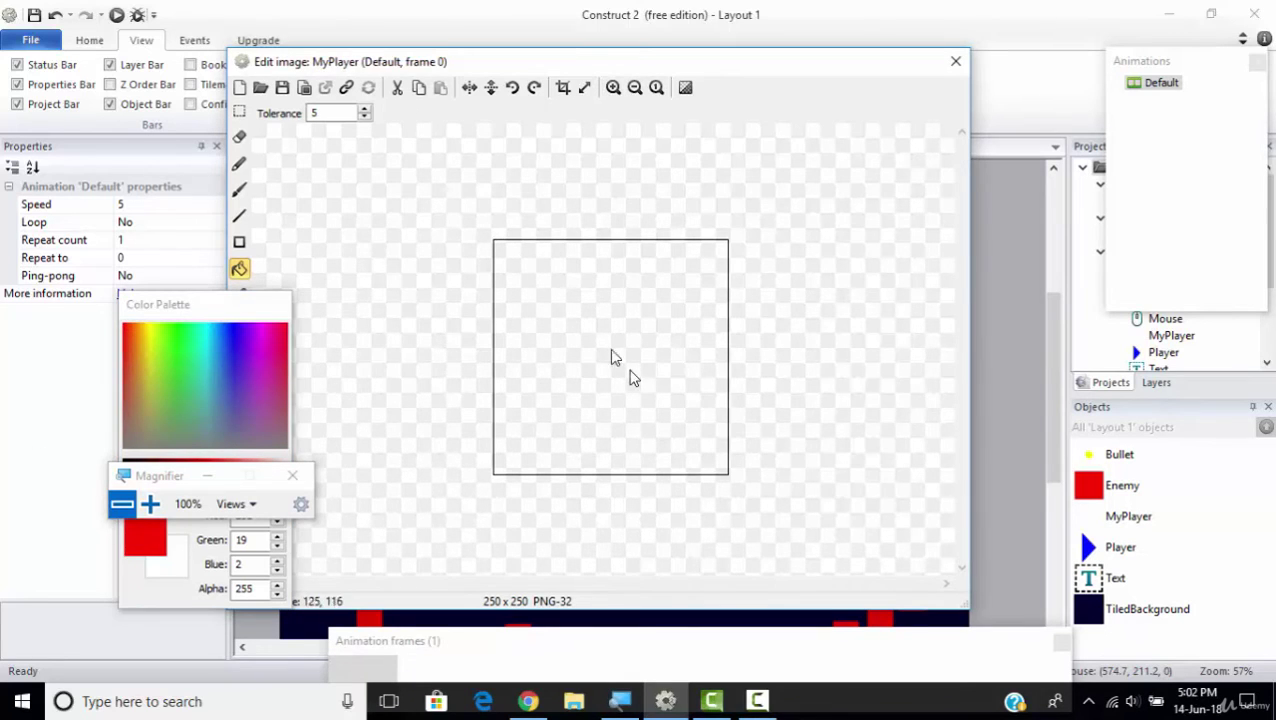
left_click(638, 312)
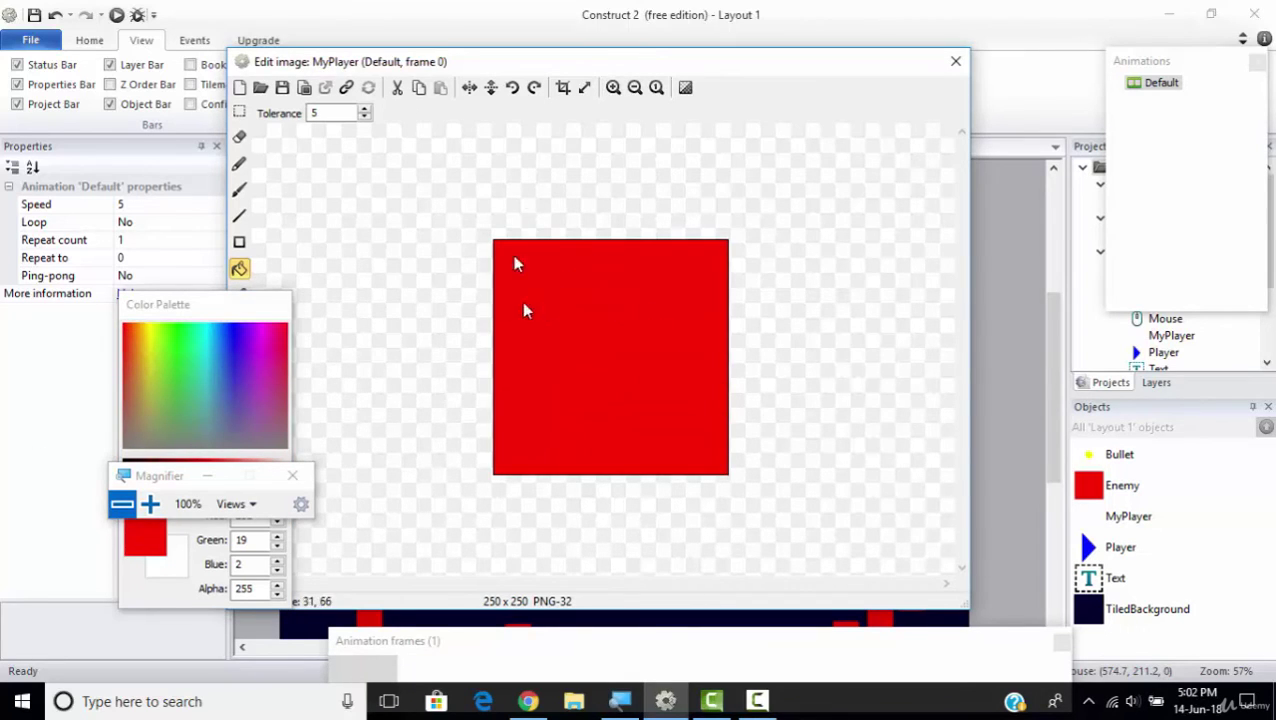
Step: Draw two yellow square eyes and a yellow rectangular mouth on the red MyPlayer image, and close the image editor
left_click(240, 245)
left_click(151, 338)
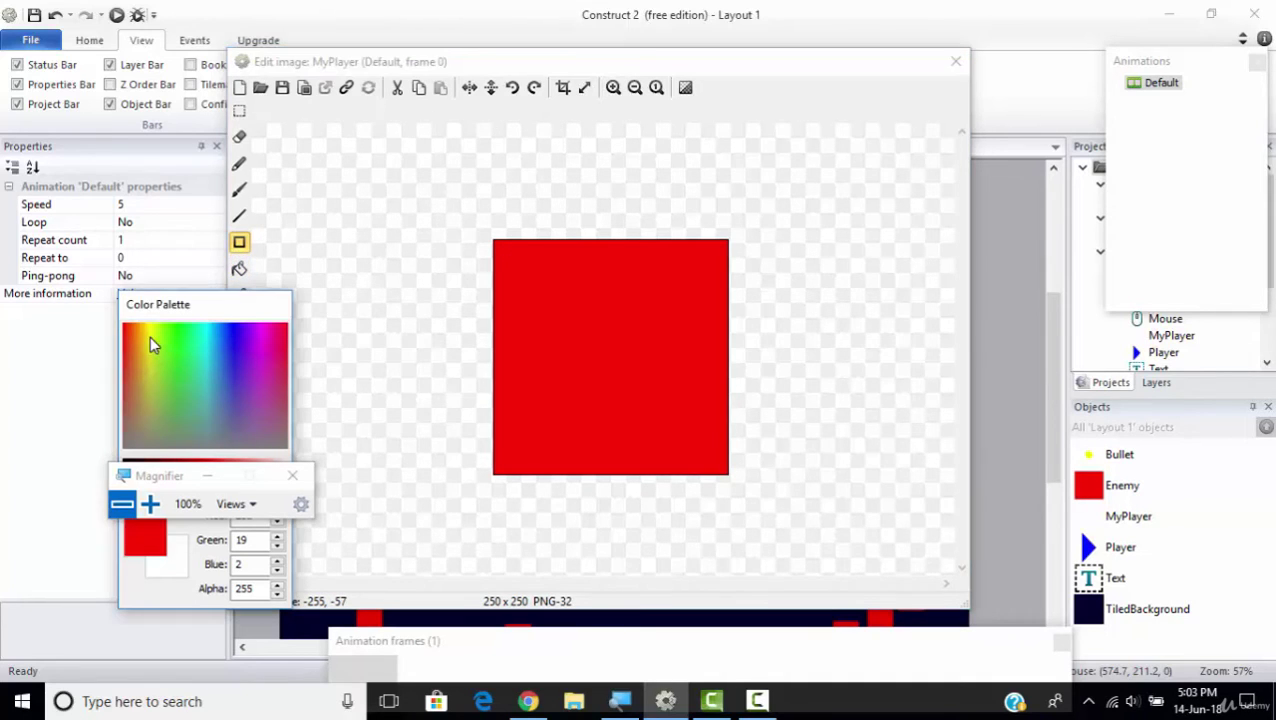
left_click_drag(533, 276, 584, 323)
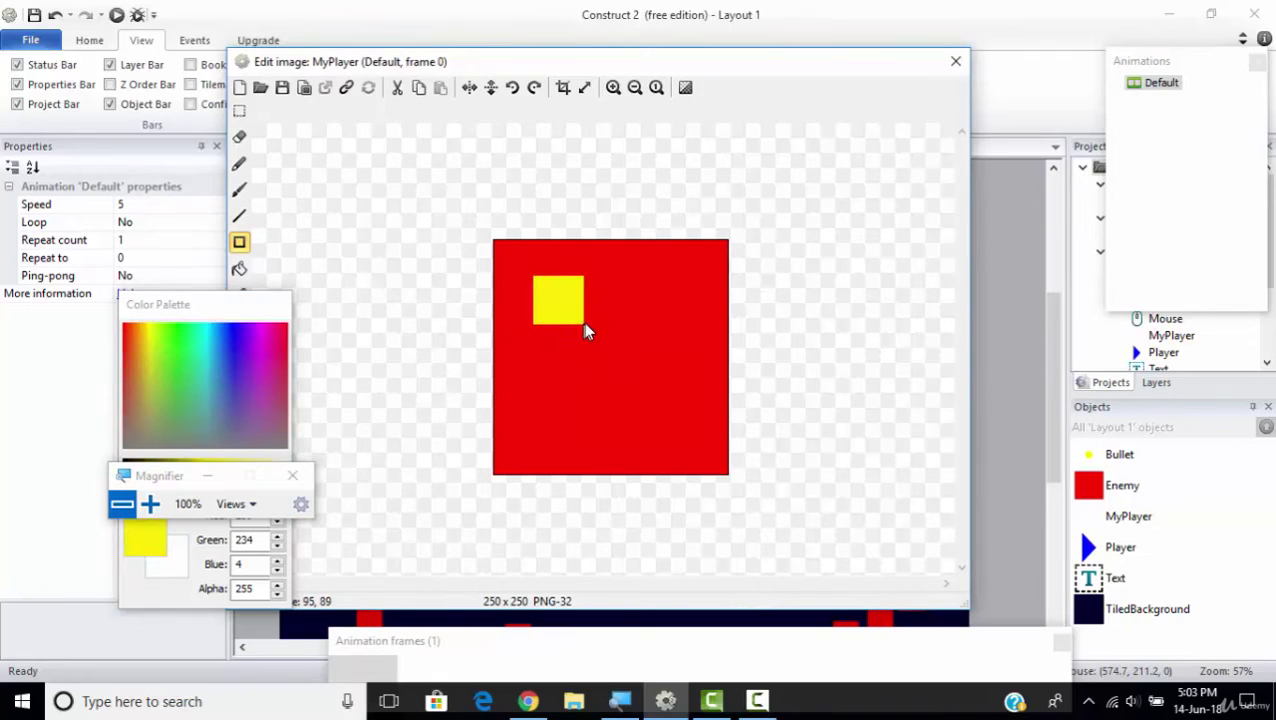
left_click_drag(628, 281, 682, 325)
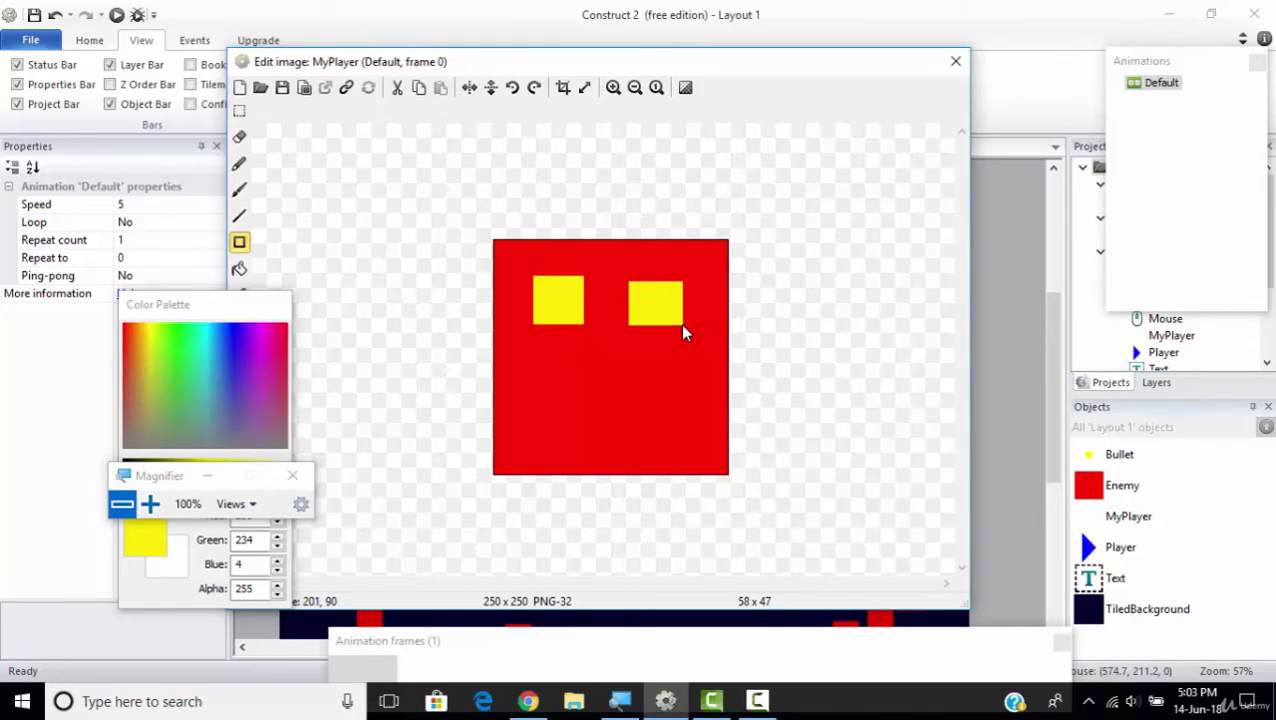
left_click_drag(574, 380, 646, 395)
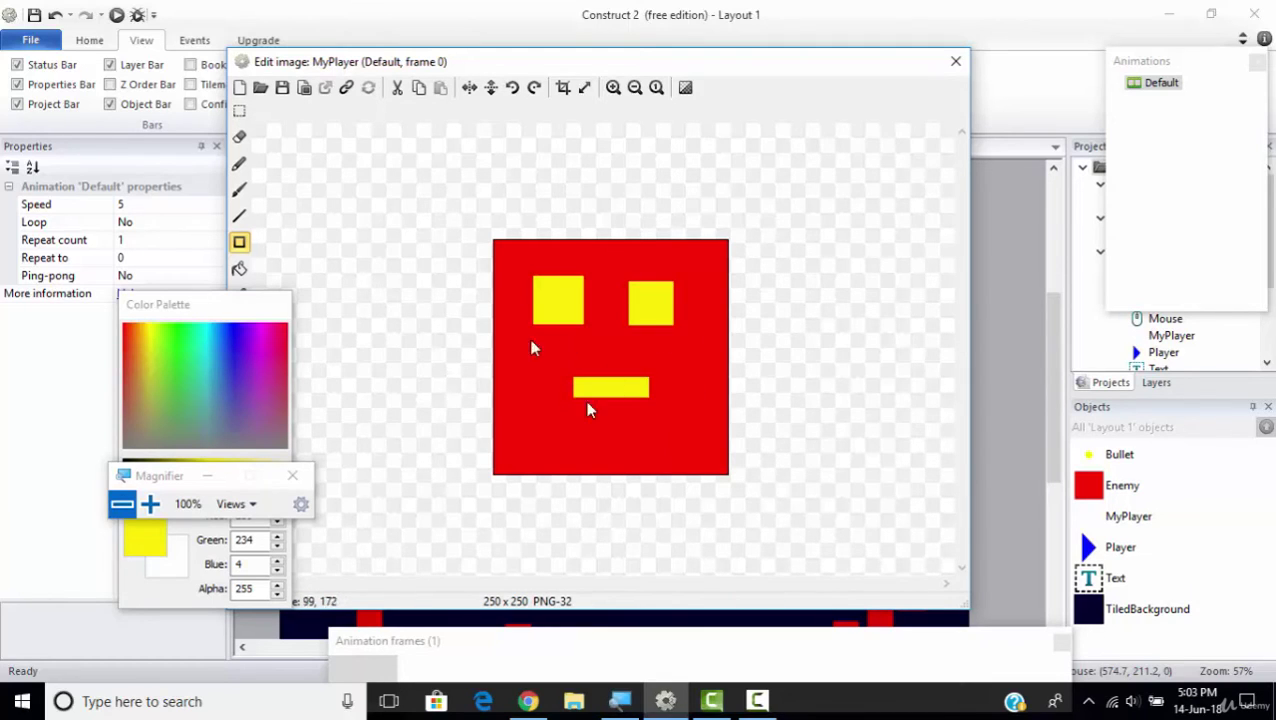
left_click(412, 258)
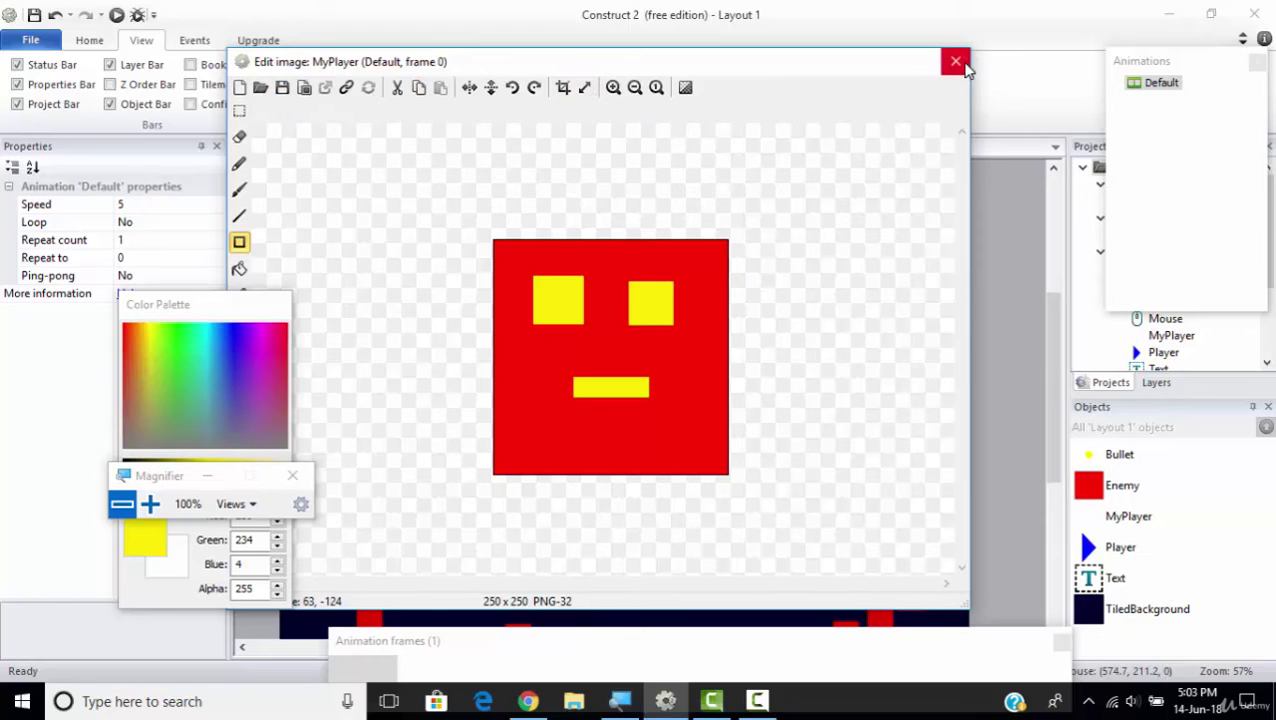
left_click_drag(840, 77, 600, 89)
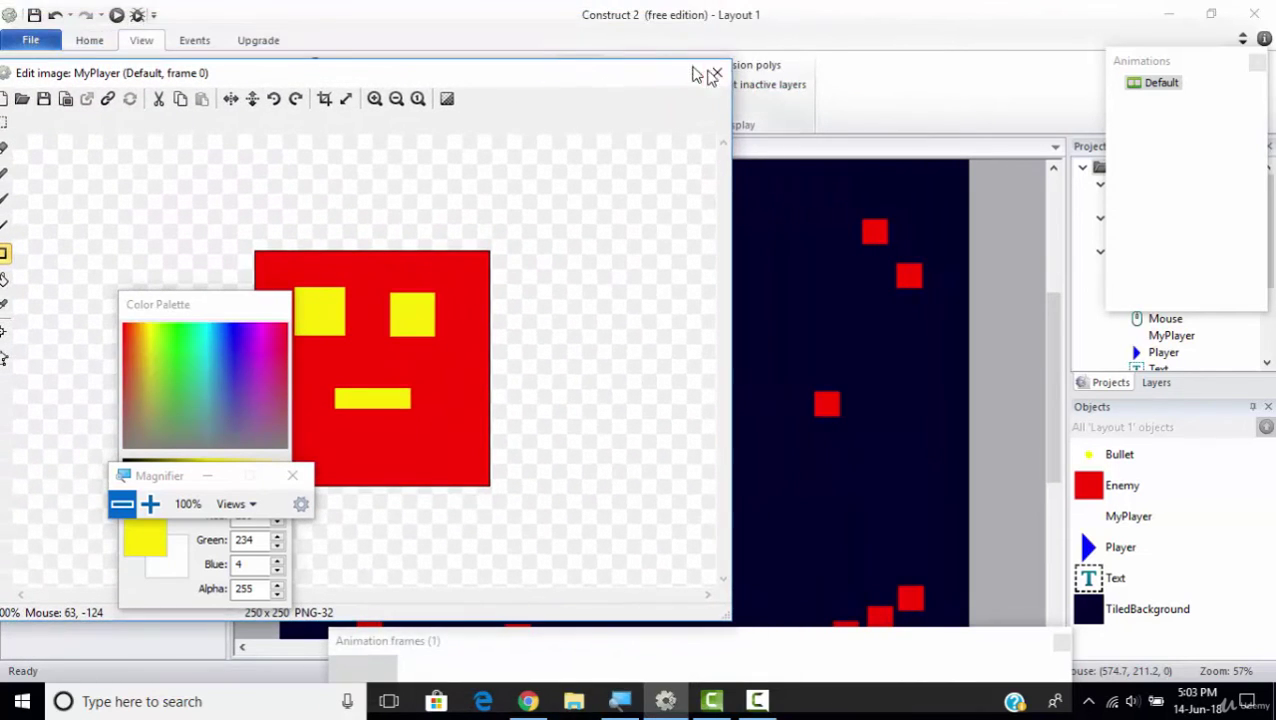
left_click(716, 77)
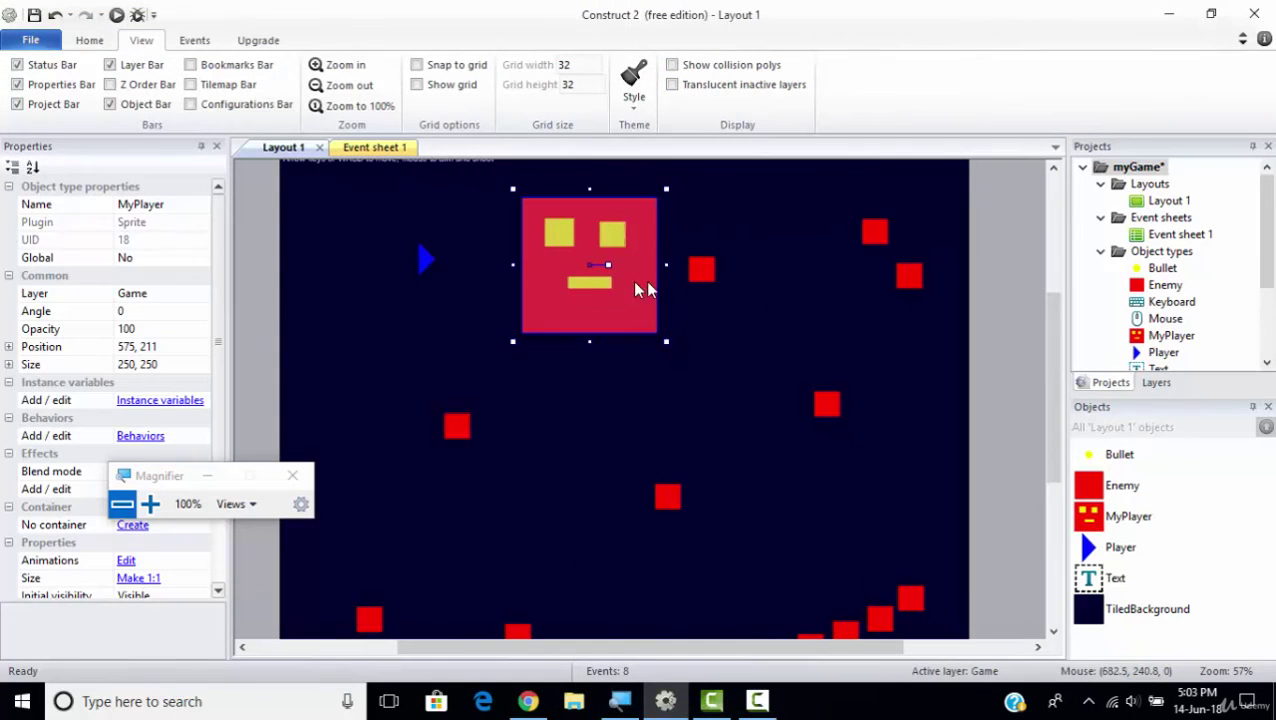
Step: Shrink the MyPlayer sprite to about 66 x 71 and place it just beside the blue player, at about 422, 200
left_click(670, 193)
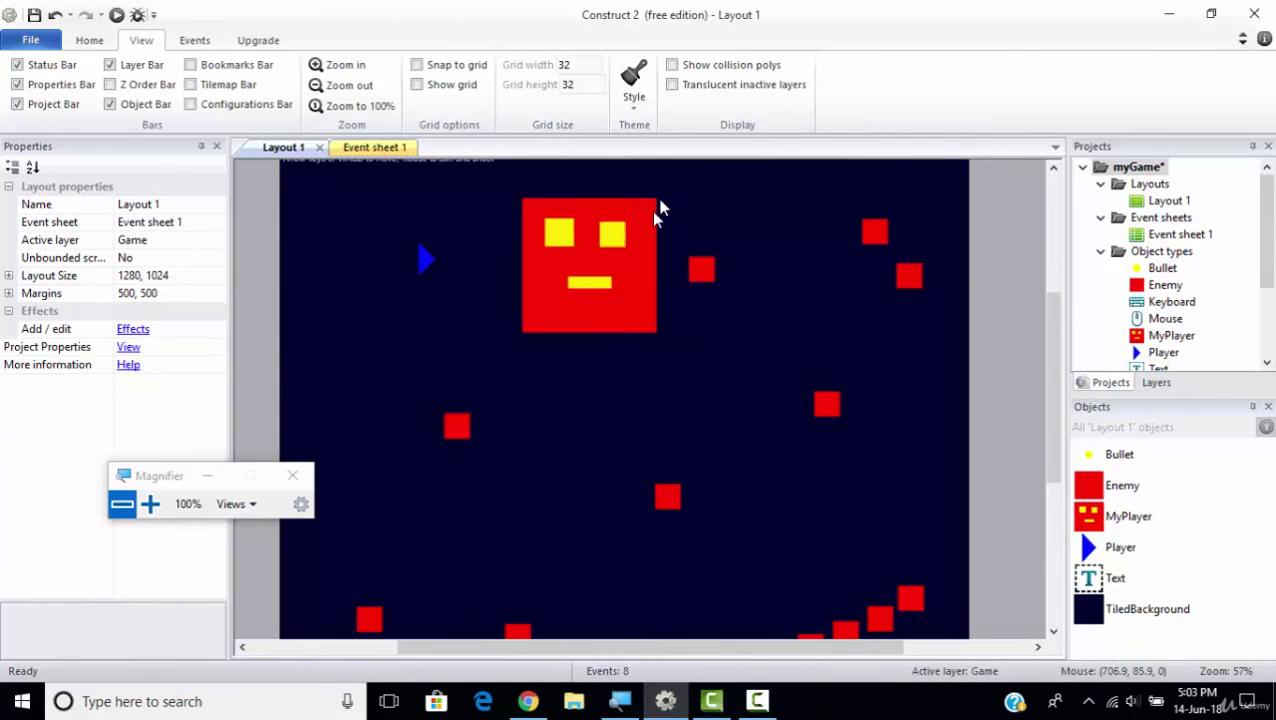
left_click(654, 206)
left_click_drag(665, 186, 516, 247)
left_click(591, 290)
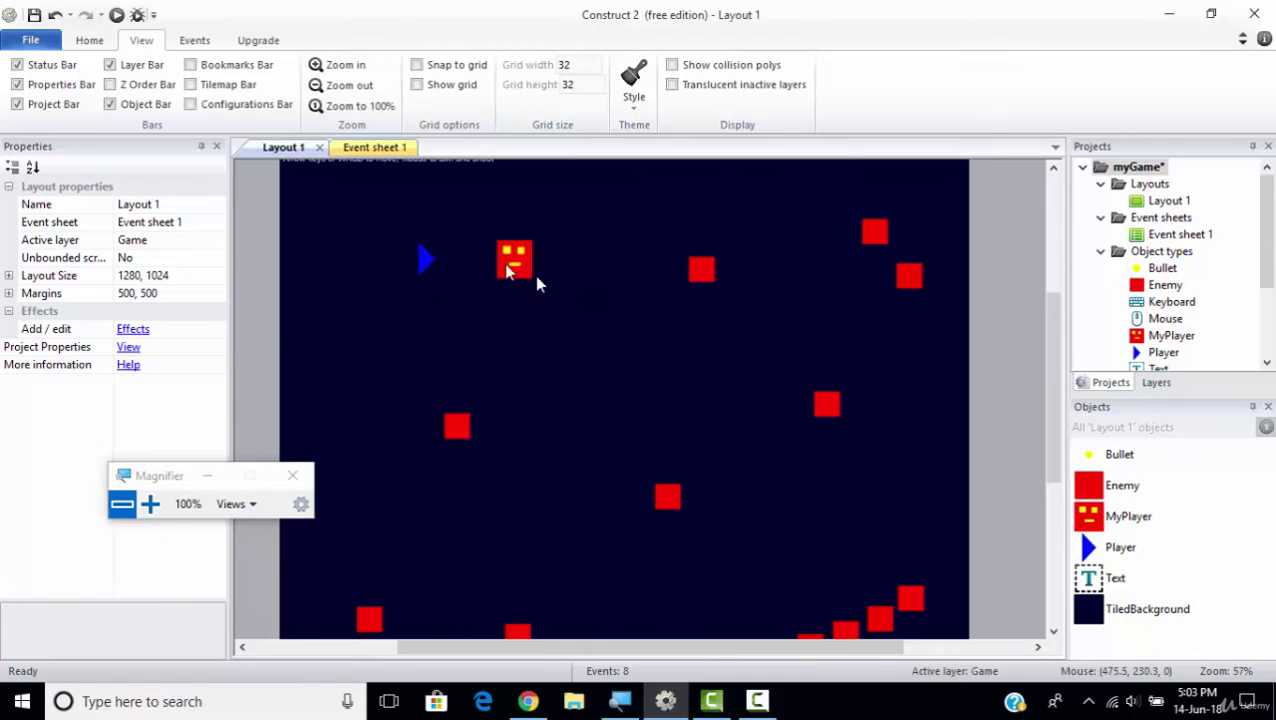
left_click(512, 261)
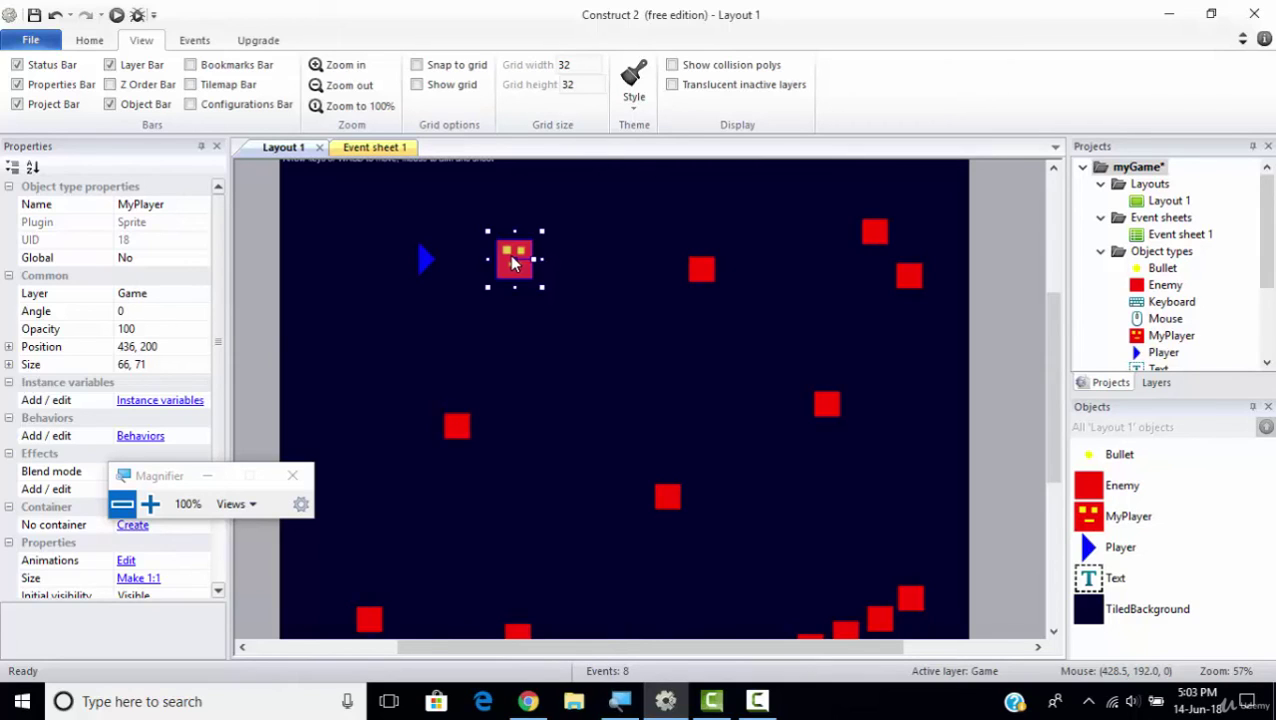
mouse_move(512, 265)
left_mouse_down()
mouse_move(524, 265)
mouse_move(504, 265)
left_mouse_up()
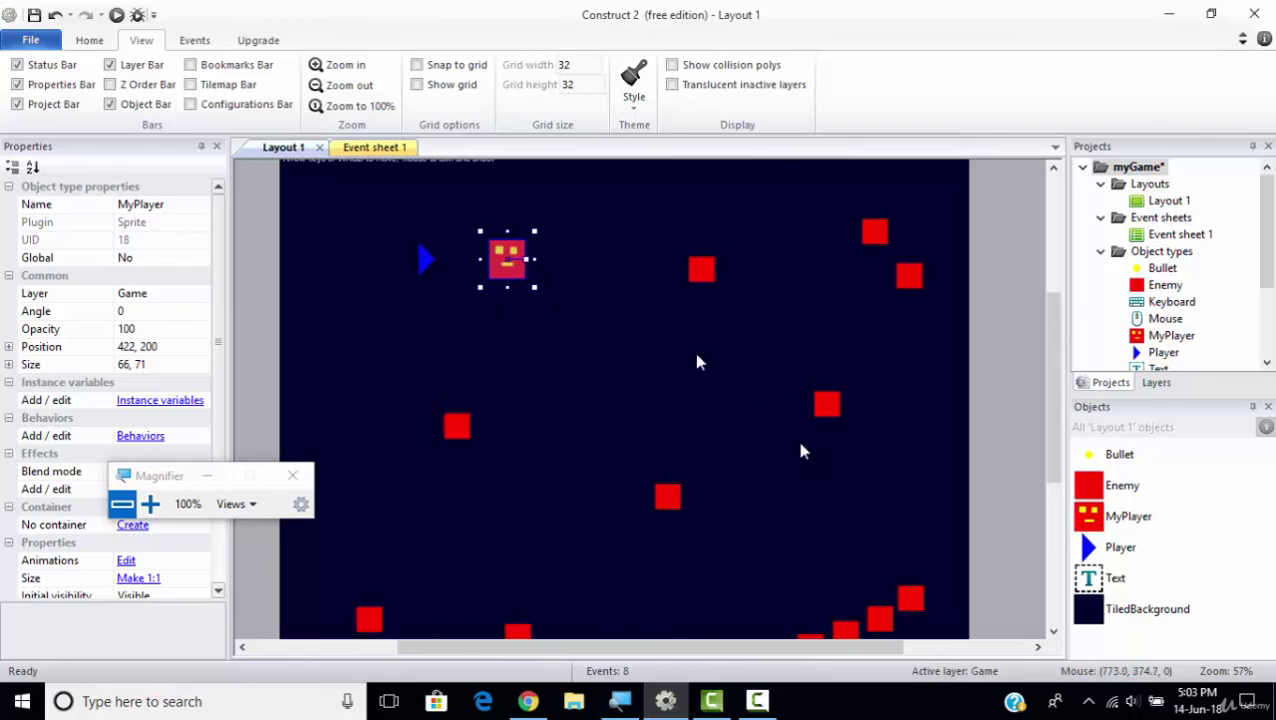
Step: Go through the layout's objects one by one, from Bullet to TiledBackground, and reselect MyPlayer
left_click(1088, 409)
left_click_drag(1104, 414, 1174, 433)
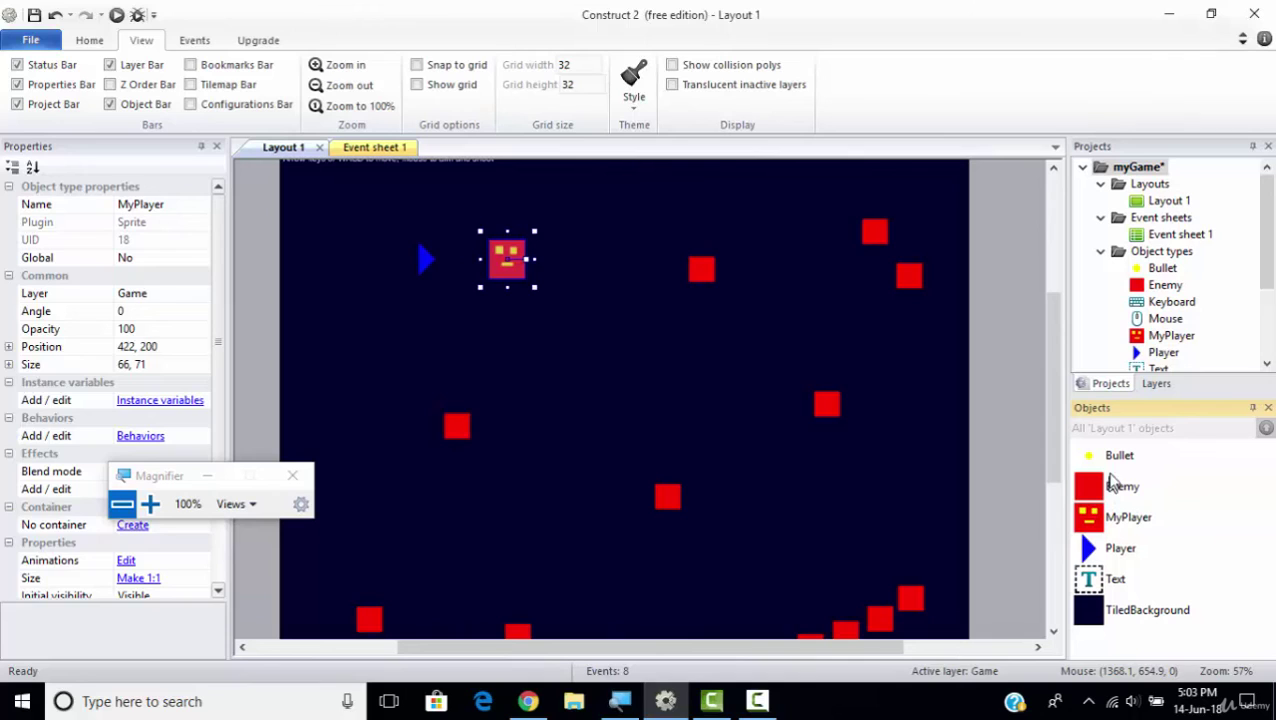
left_click(1120, 457)
left_click(1122, 487)
left_click(1122, 520)
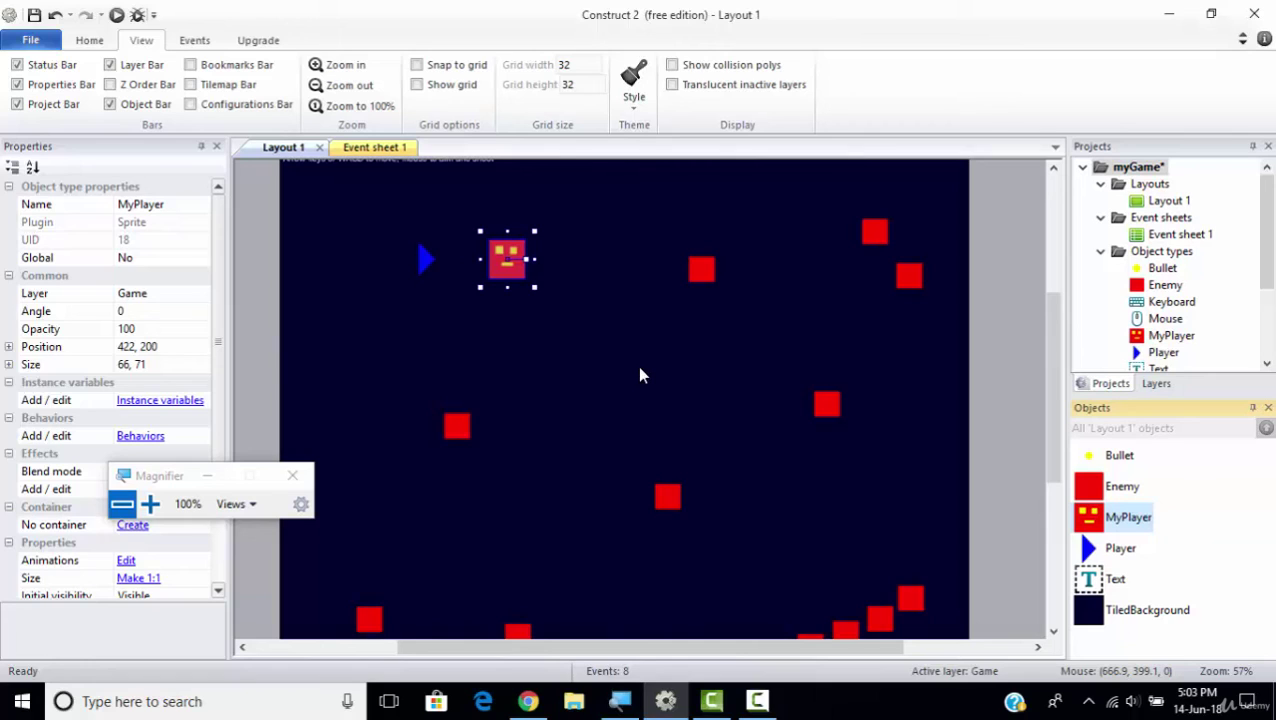
left_click(1115, 548)
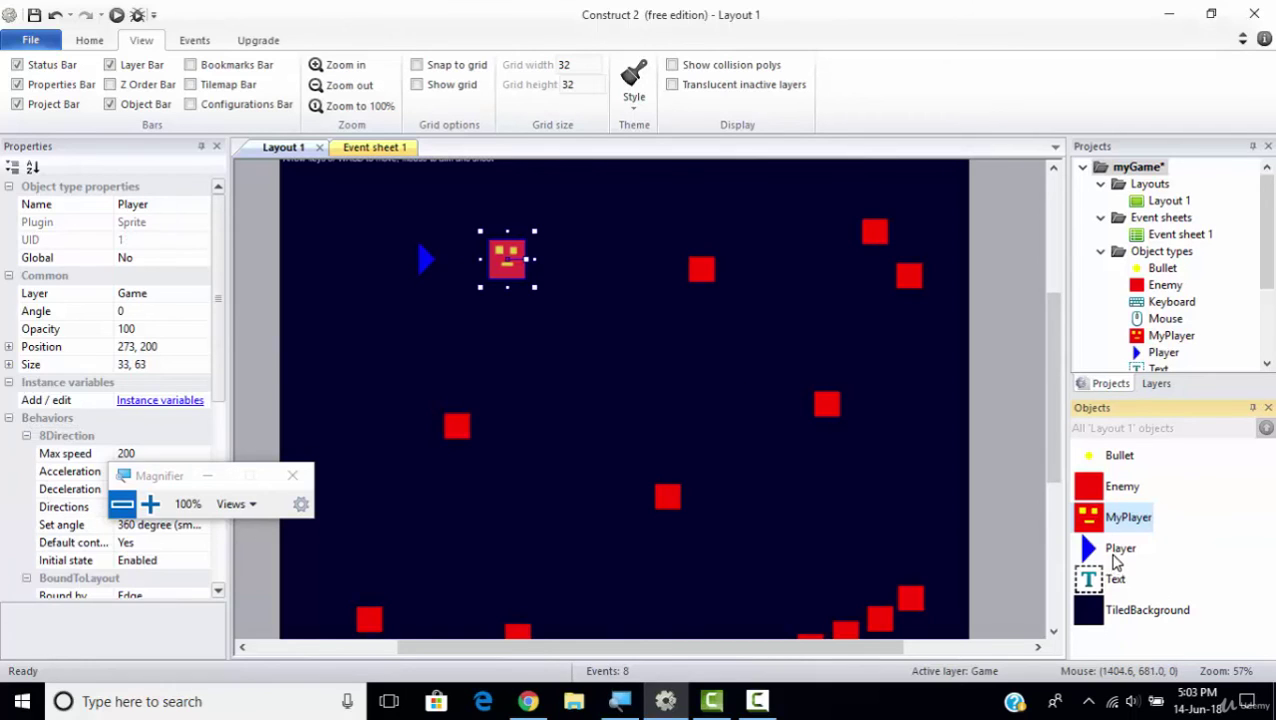
left_click(1110, 579)
left_click(1106, 607)
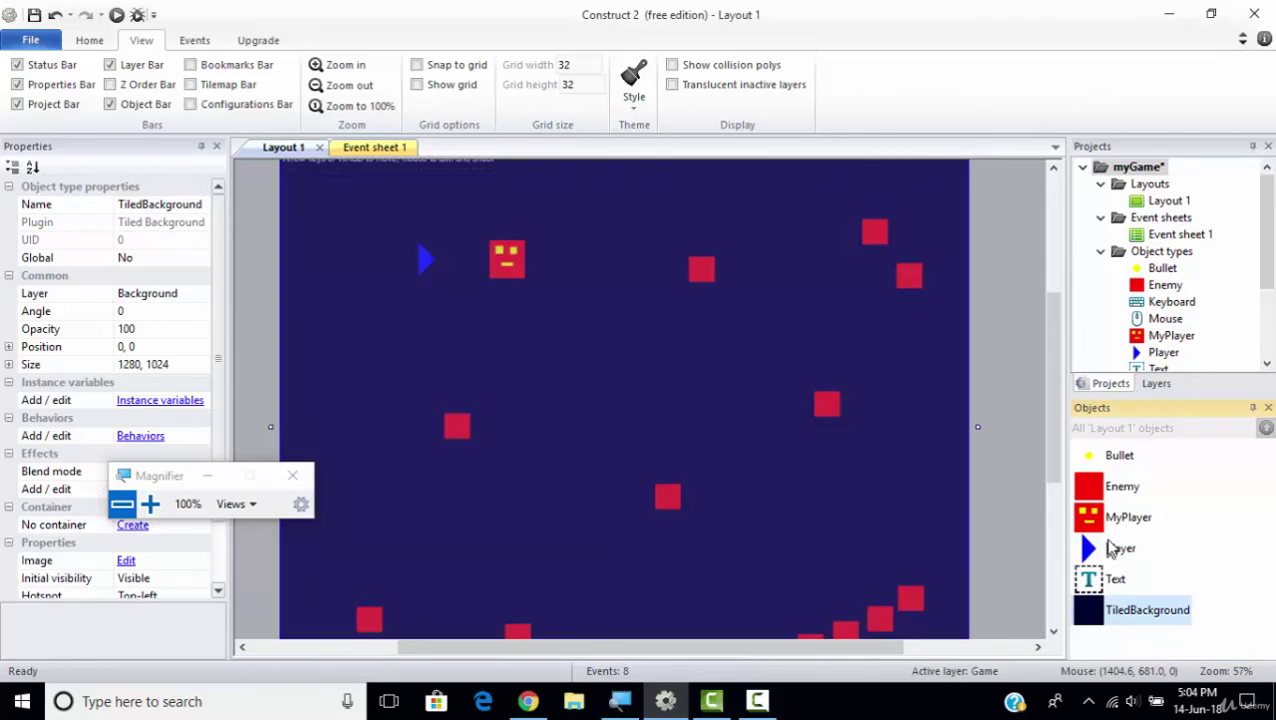
left_click(1128, 517)
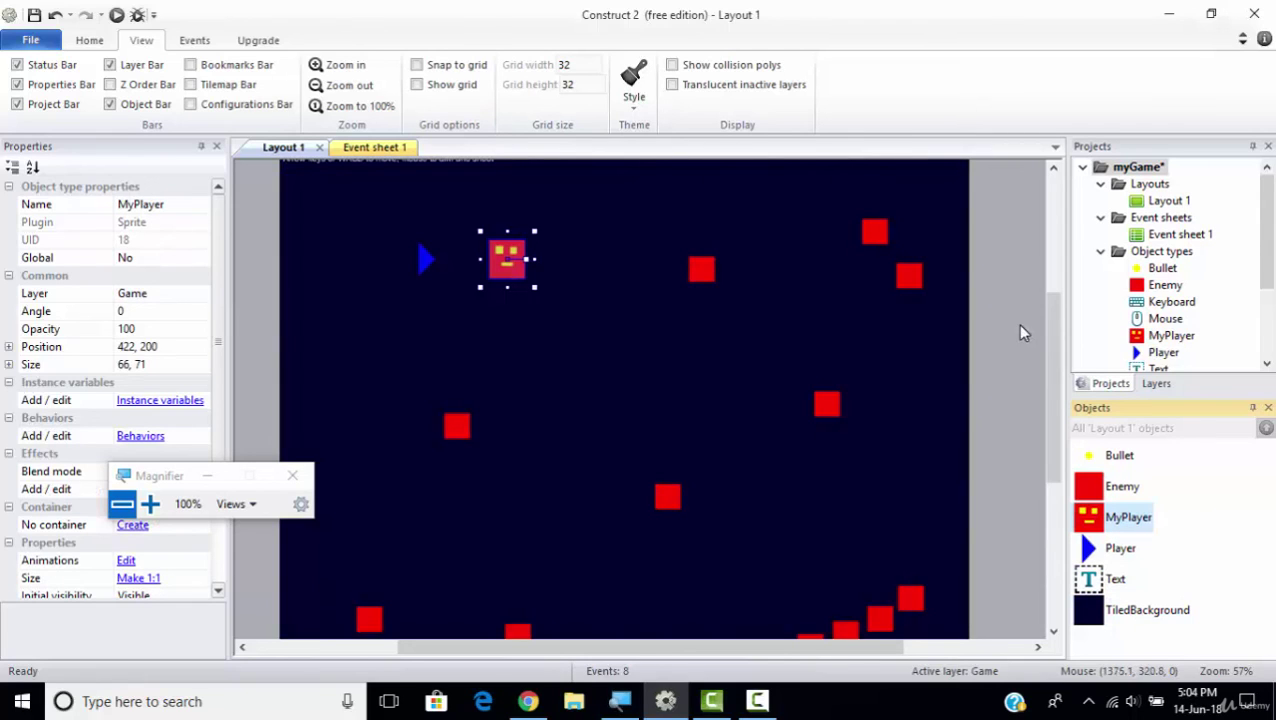
Step: Uncover the MyPlayer properties from behind the Magnifier window and examine them, from the layer through the collision setting
left_click_drag(177, 480, 402, 366)
mouse_move(222, 276)
left_mouse_down()
mouse_move(225, 334)
mouse_move(217, 298)
left_mouse_up()
left_click(132, 239)
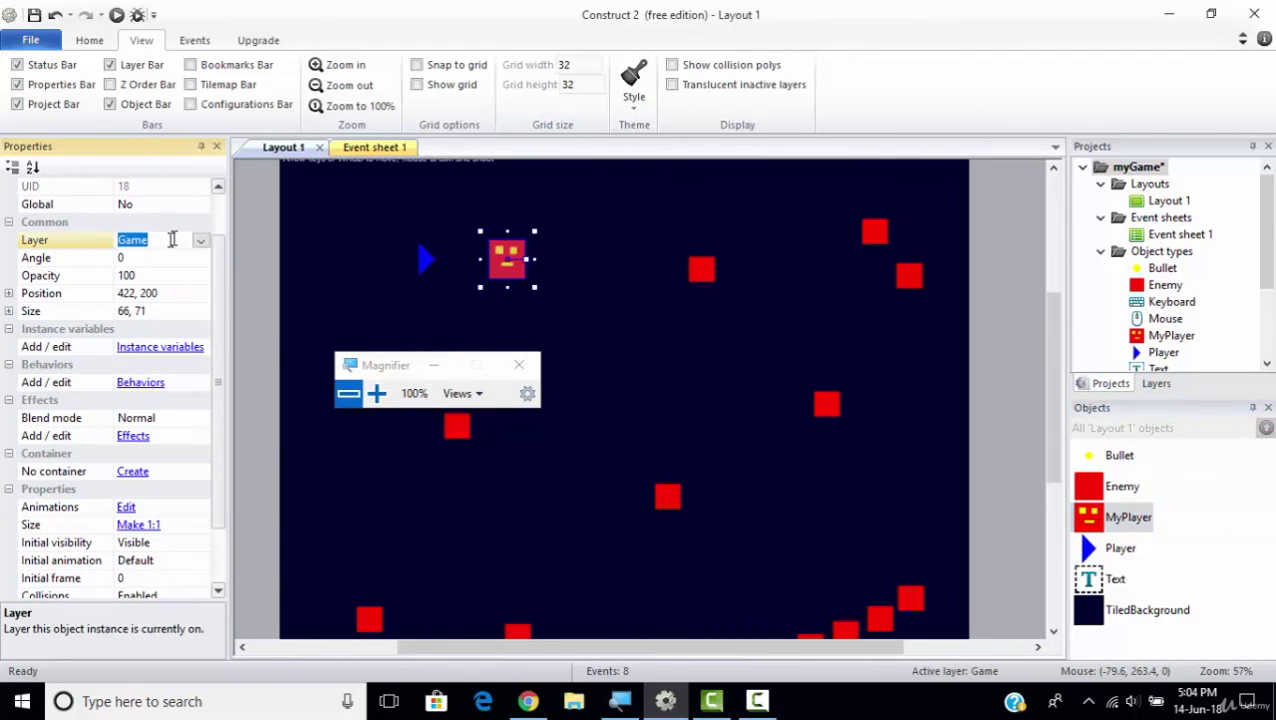
left_click_drag(220, 277, 220, 321)
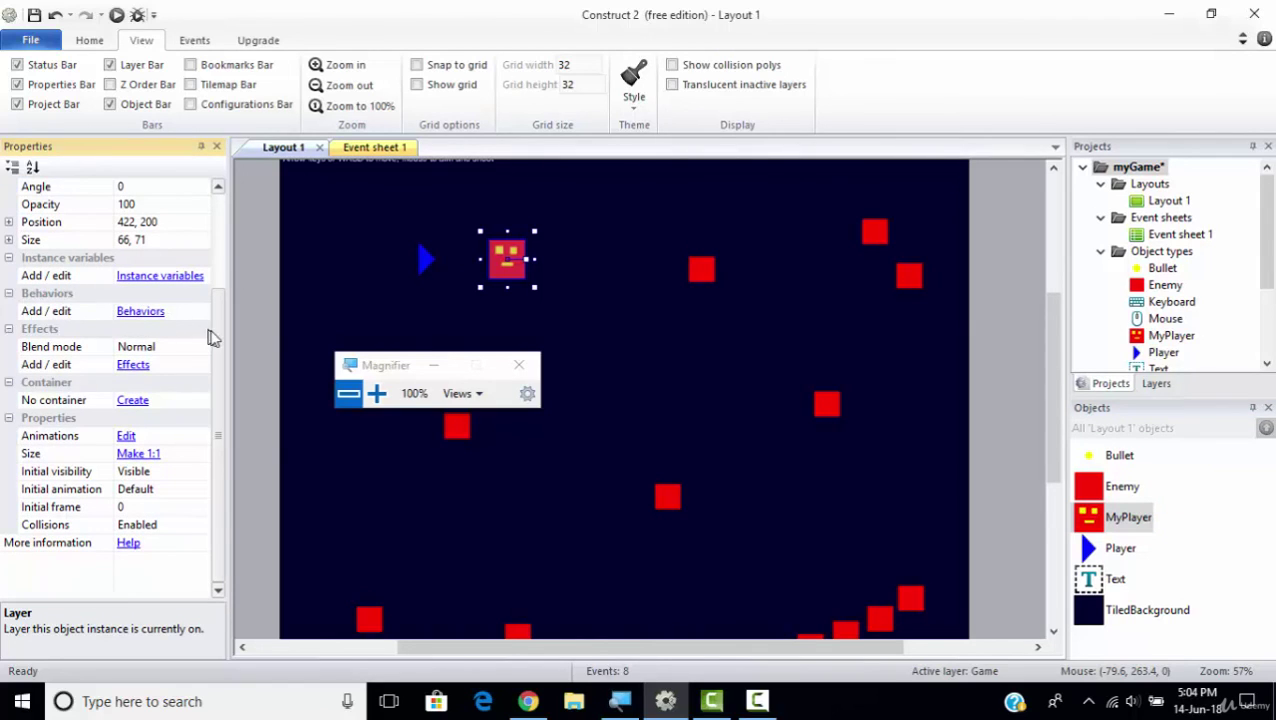
left_click_drag(214, 336, 222, 245)
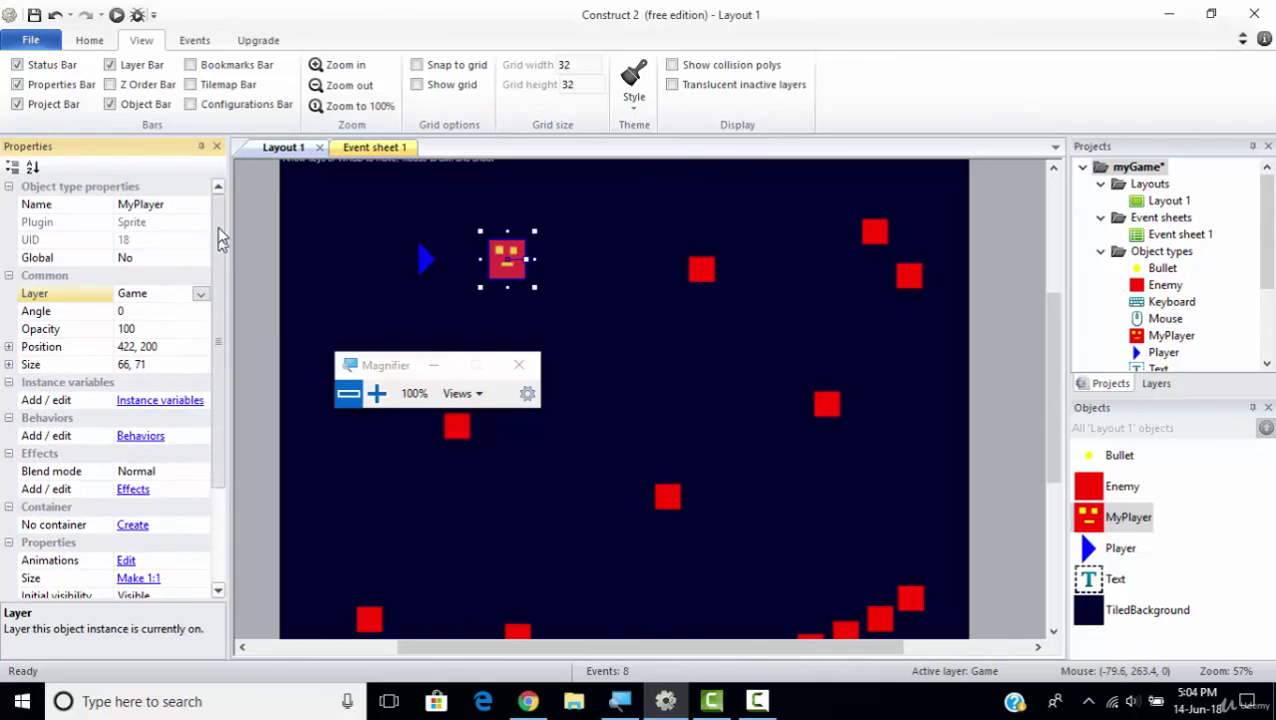
Step: Move the Magnifier window off the layout and enlarge the MyPlayer sprite to about 118 x 108
left_click_drag(371, 366, 89, 217)
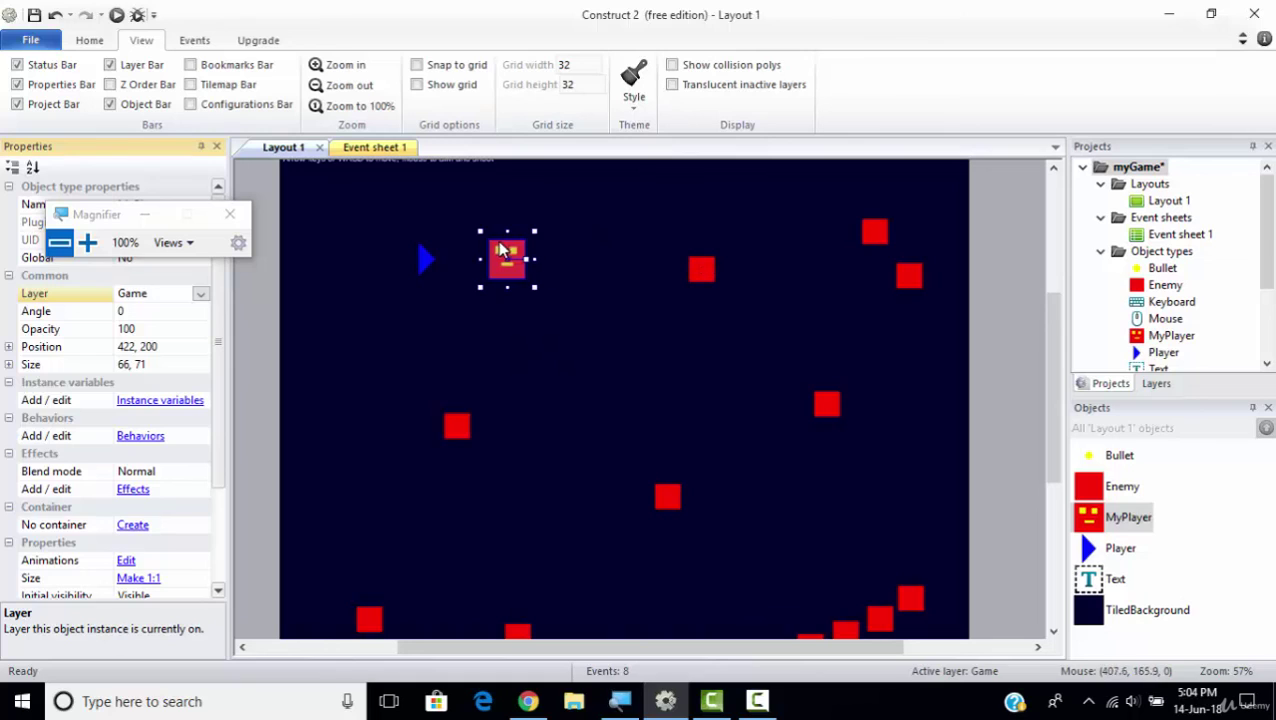
left_click_drag(535, 231, 561, 214)
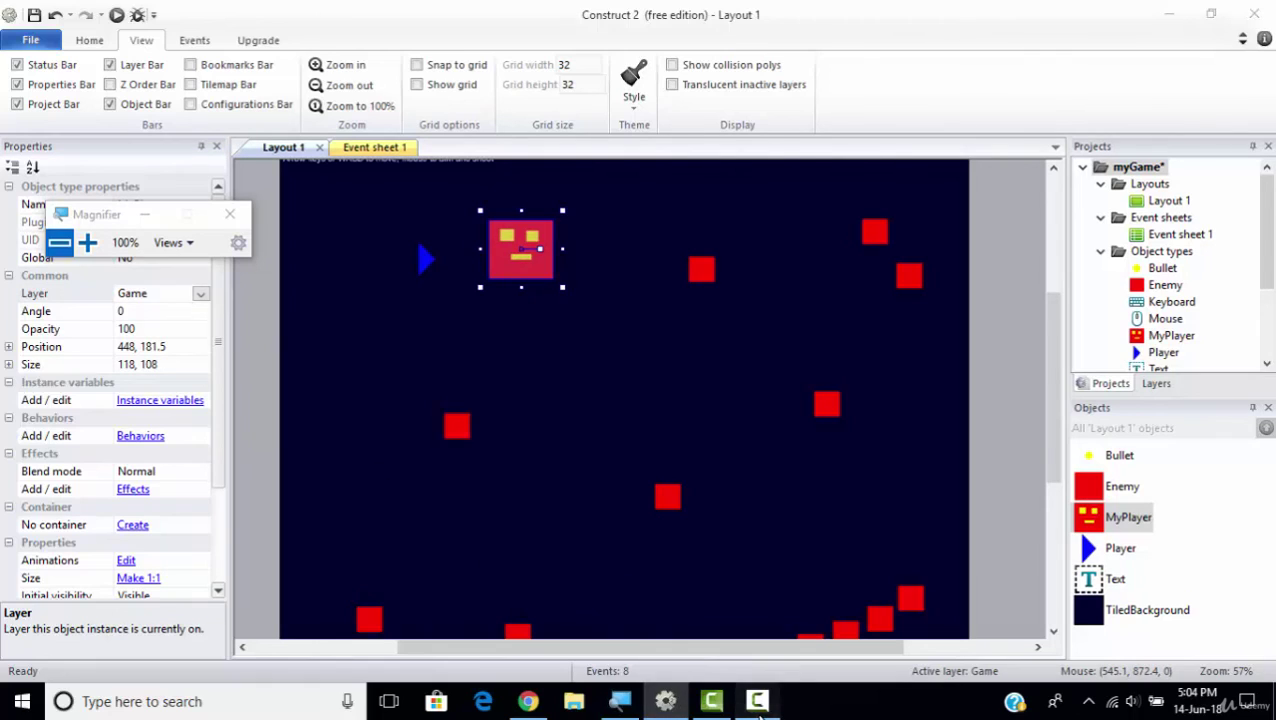